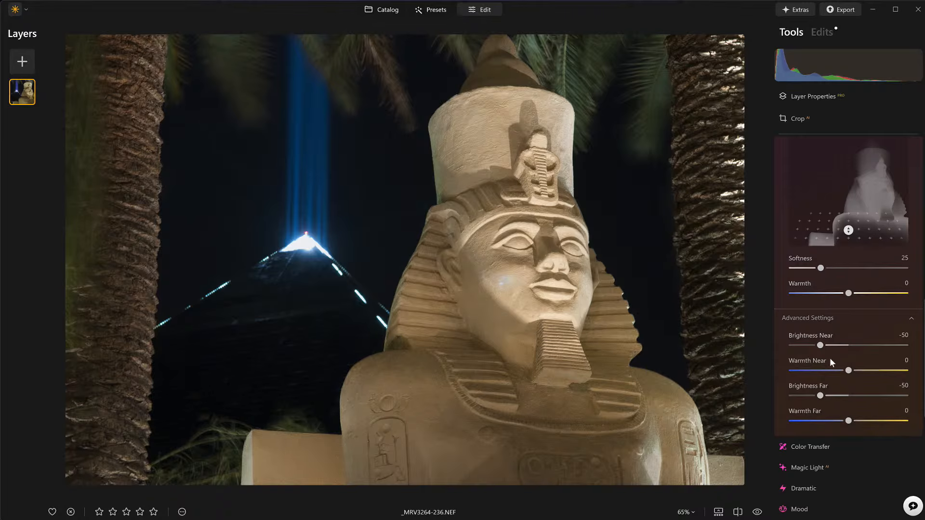
# Step: Lower Light Depth's Brightness Far to -70 and toggle the effect off and on to compare
pyautogui.moveTo(819, 399)
pyautogui.mouseDown()
pyautogui.moveTo(867, 400)
pyautogui.moveTo(810, 400)
pyautogui.mouseUp()
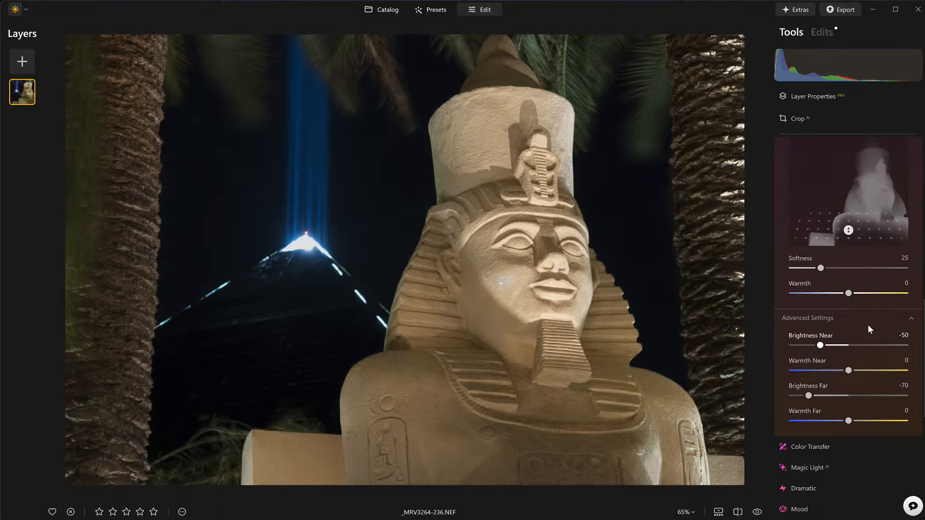
pyautogui.scroll(1, 874, 363)
pyautogui.scroll(6, 874, 363)
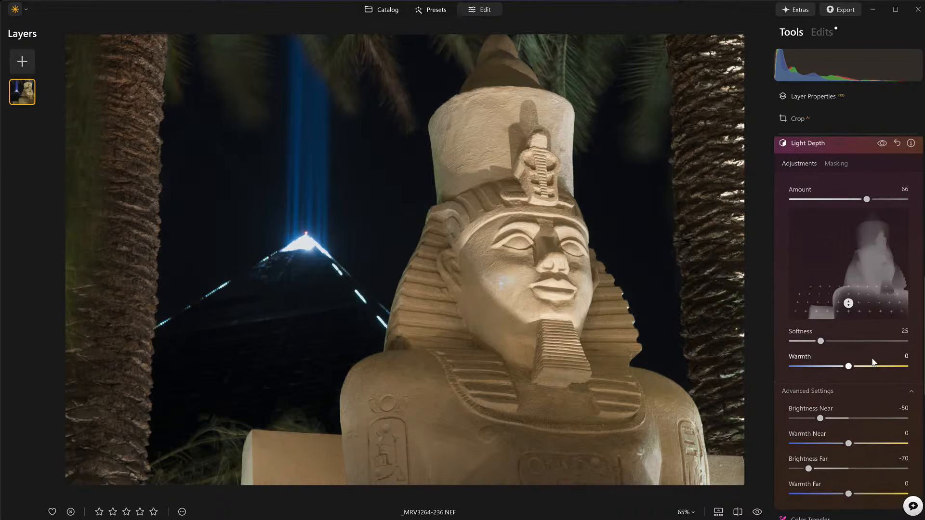
pyautogui.click(882, 222)
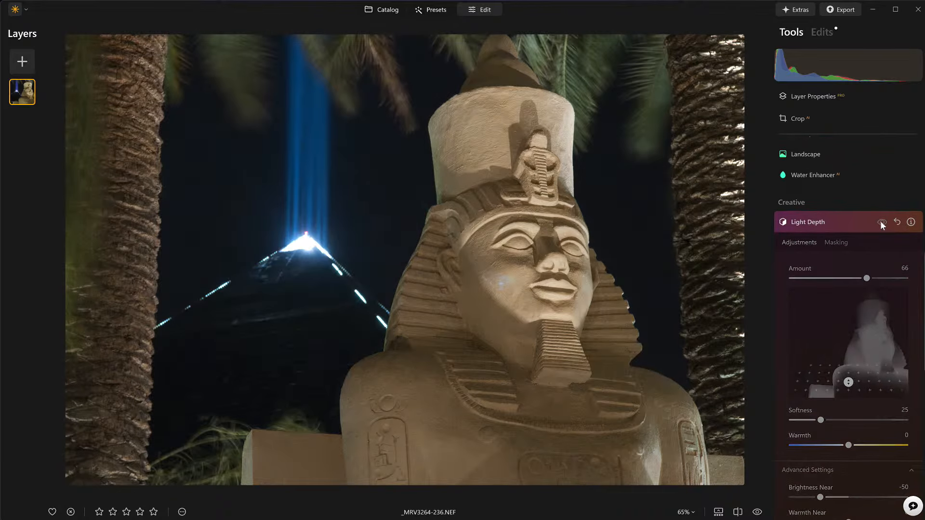
pyautogui.click(882, 223)
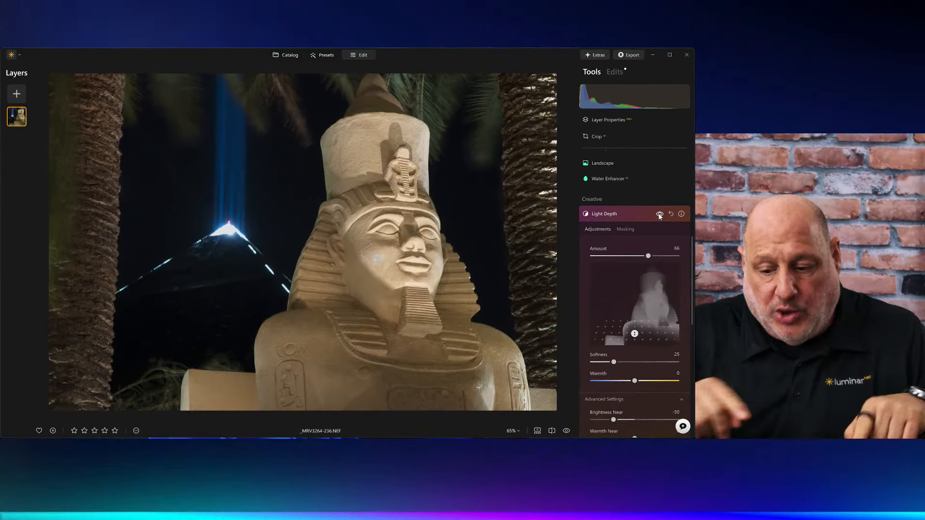
# Step: Collapse Light Depth and set Develop Highlights to -62
pyautogui.click(643, 215)
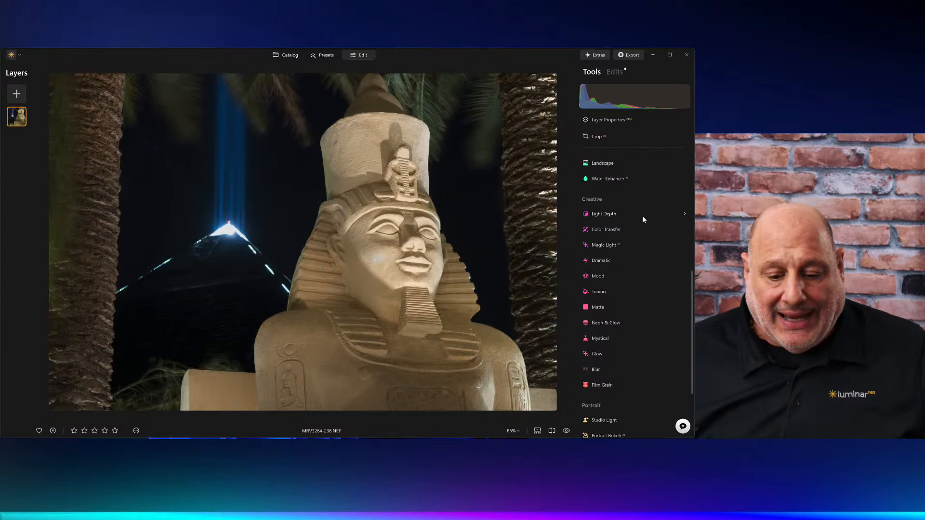
pyautogui.scroll(4, 642, 216)
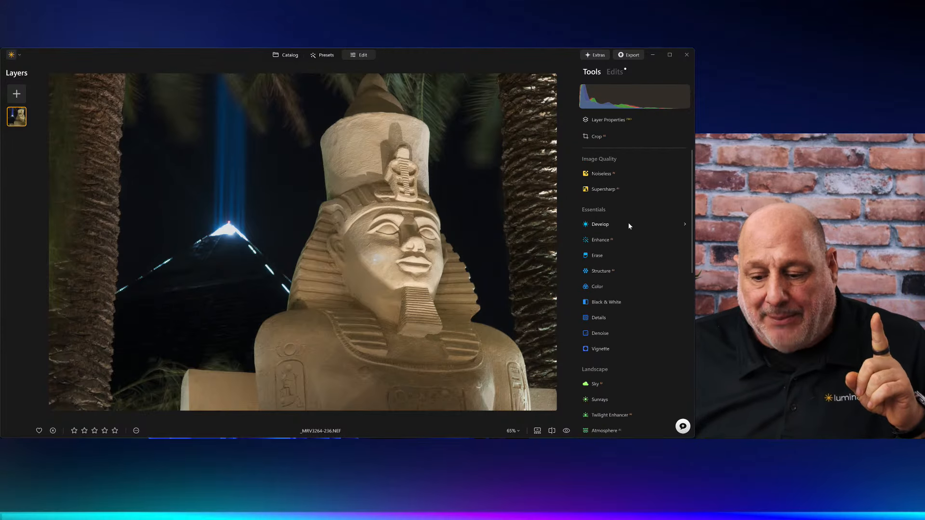
pyautogui.click(606, 225)
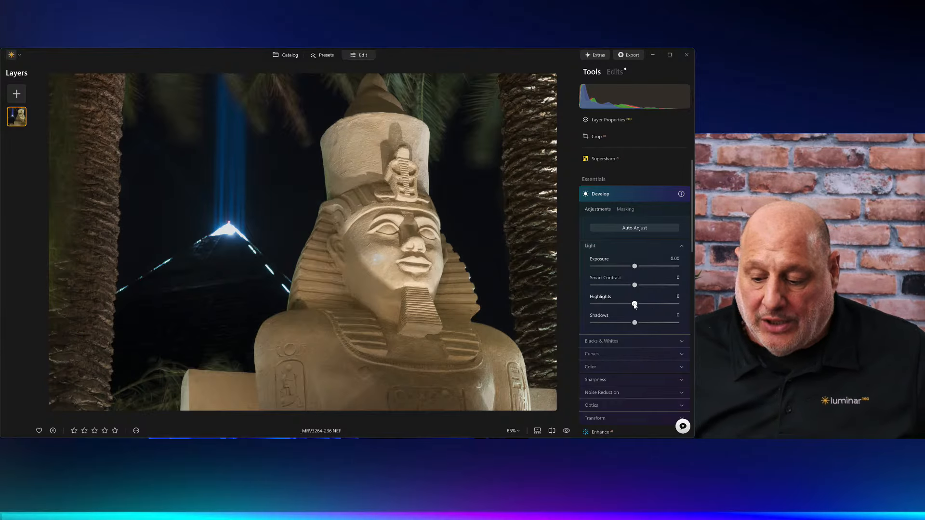
pyautogui.moveTo(599, 305)
pyautogui.mouseDown()
pyautogui.moveTo(572, 301)
pyautogui.moveTo(656, 304)
pyautogui.moveTo(608, 308)
pyautogui.mouseUp()
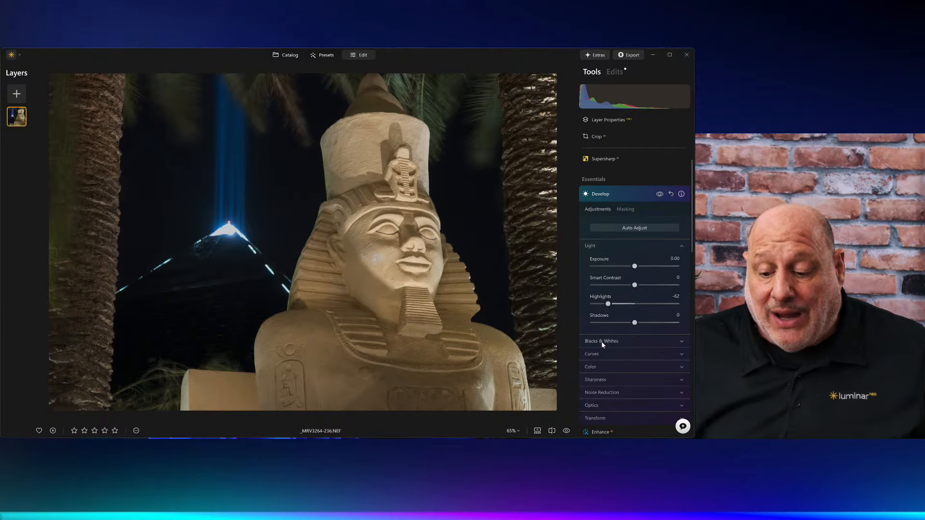
# Step: Set Blacks to -36 and Smart Contrast to 20, then compare Develop on and off
pyautogui.click(624, 341)
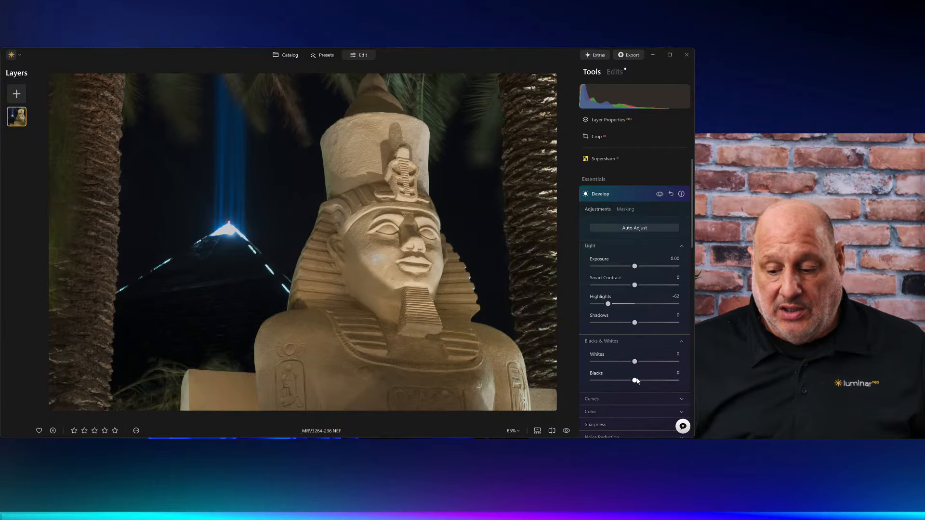
pyautogui.moveTo(629, 381)
pyautogui.mouseDown()
pyautogui.moveTo(609, 383)
pyautogui.moveTo(620, 384)
pyautogui.mouseUp()
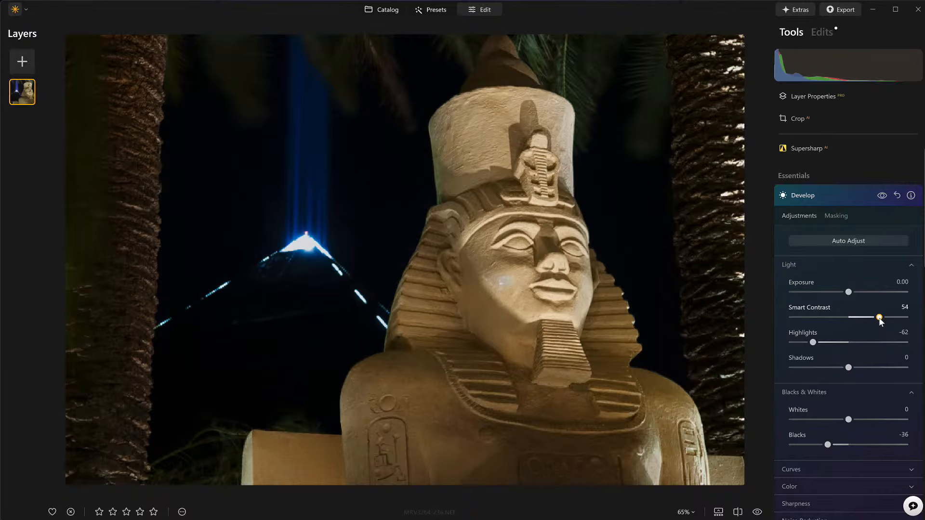
pyautogui.moveTo(880, 319); pyautogui.dragTo(873, 319)
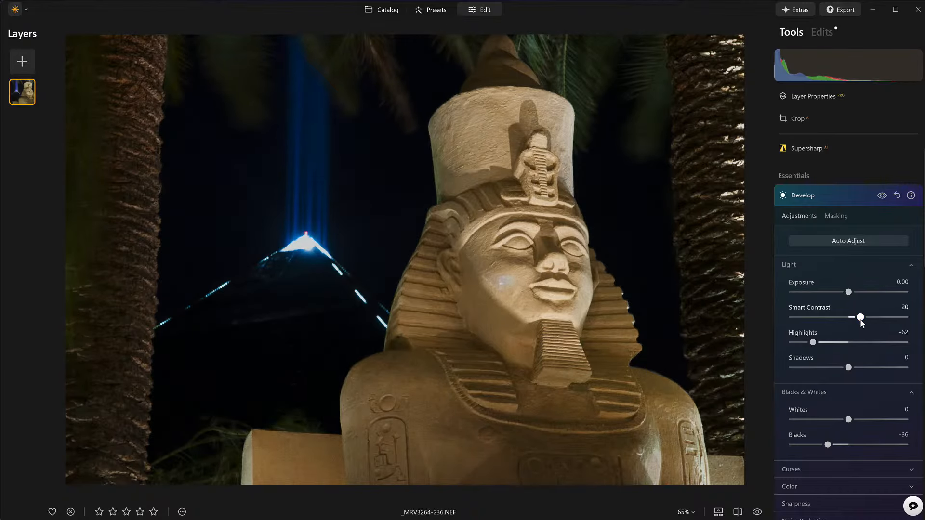
pyautogui.click(882, 195)
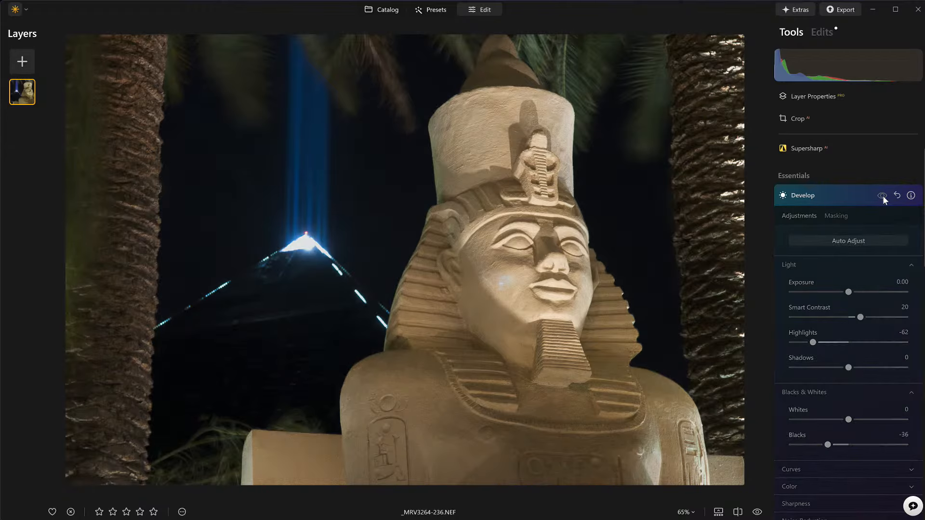
pyautogui.click(883, 196)
pyautogui.click(883, 195)
pyautogui.click(883, 195)
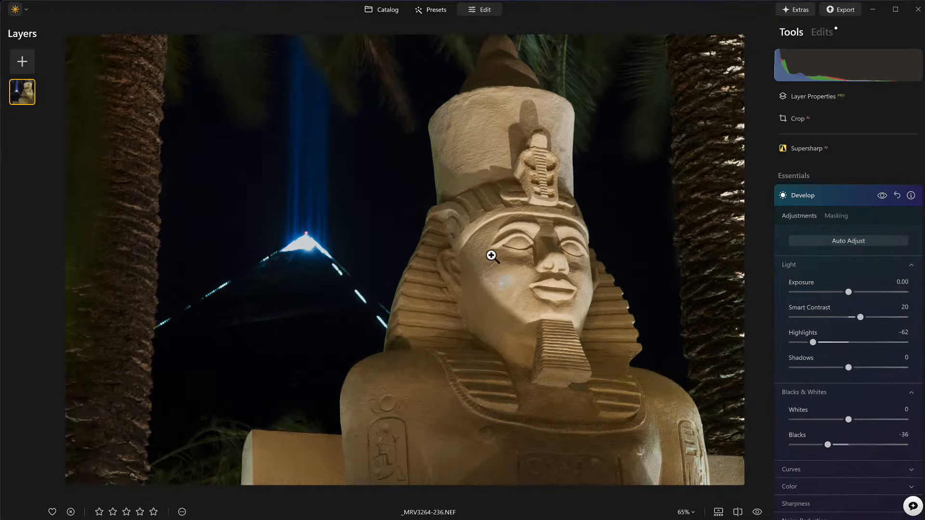
pyautogui.click(843, 195)
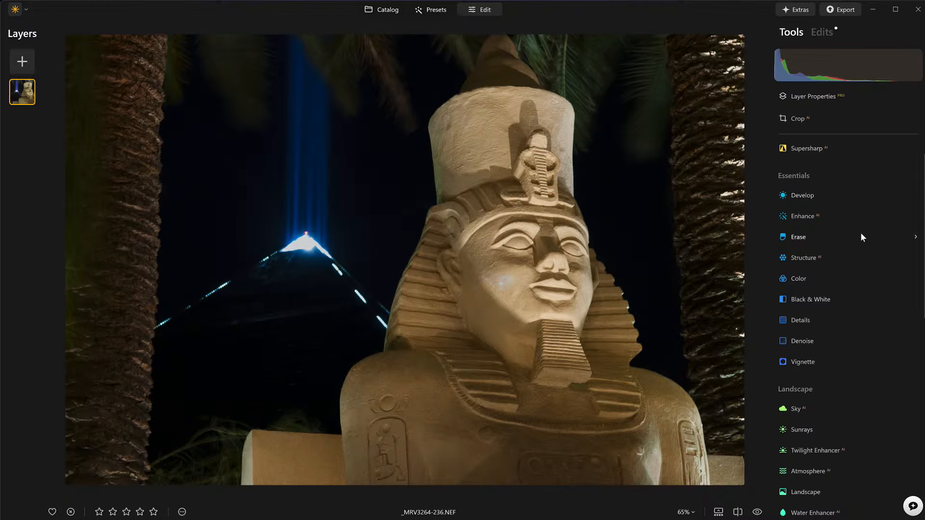
# Step: Raise Enhance Accent and mask it with a radial gradient centred on the sphinx's face
pyautogui.click(806, 216)
pyautogui.moveTo(792, 273); pyautogui.dragTo(868, 274)
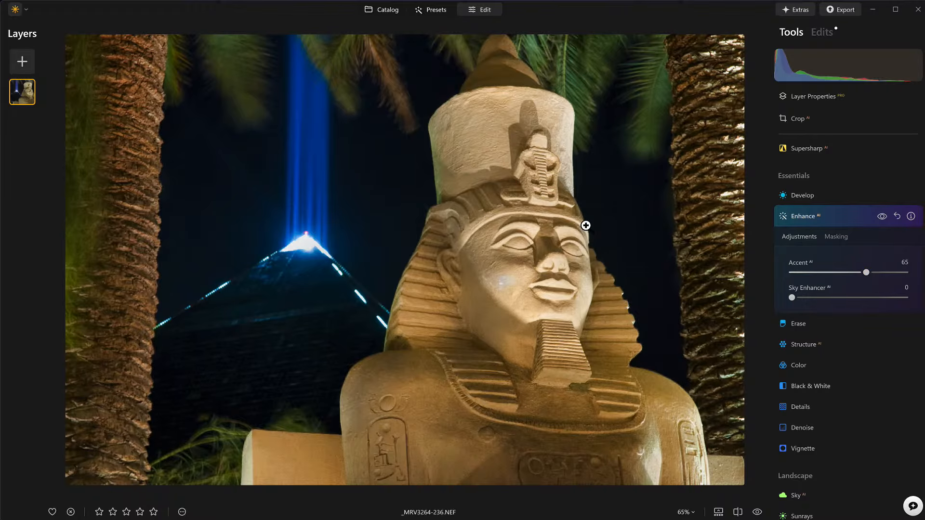
pyautogui.click(828, 240)
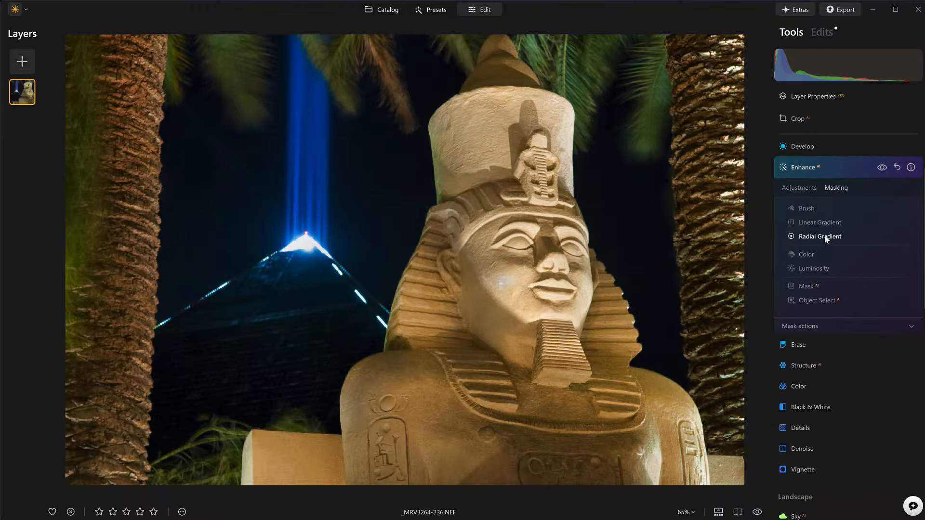
pyautogui.click(824, 233)
pyautogui.moveTo(533, 265); pyautogui.dragTo(619, 305)
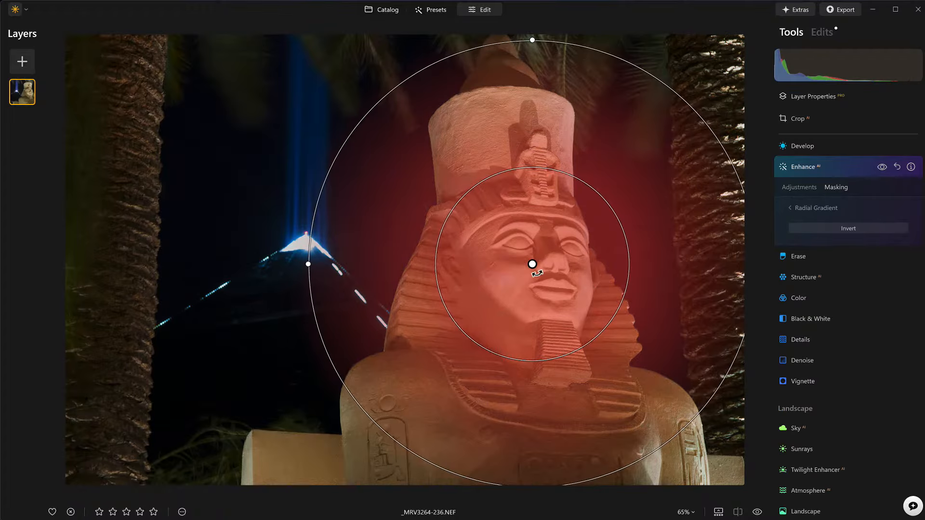
pyautogui.moveTo(532, 264); pyautogui.dragTo(514, 271)
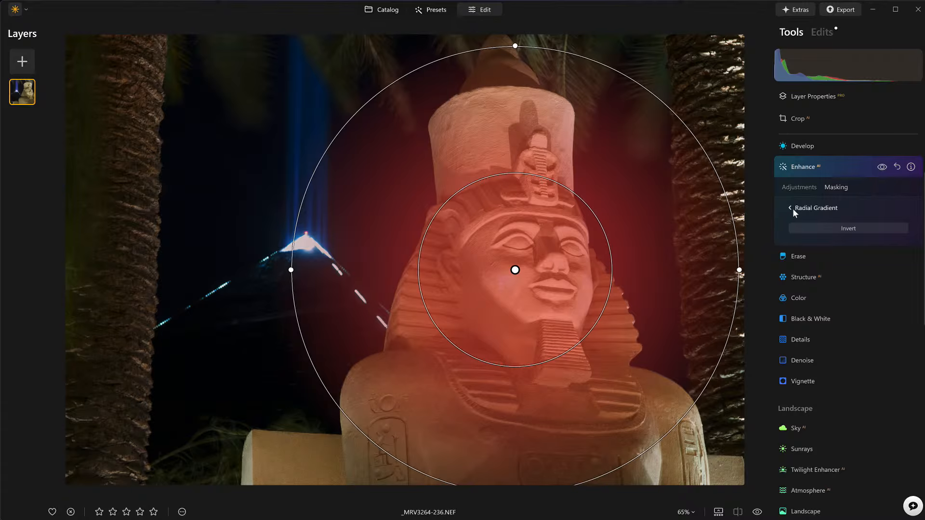
# Step: Finish the radial mask and toggle Enhance off and on to compare before and after
pyautogui.click(790, 208)
pyautogui.click(883, 168)
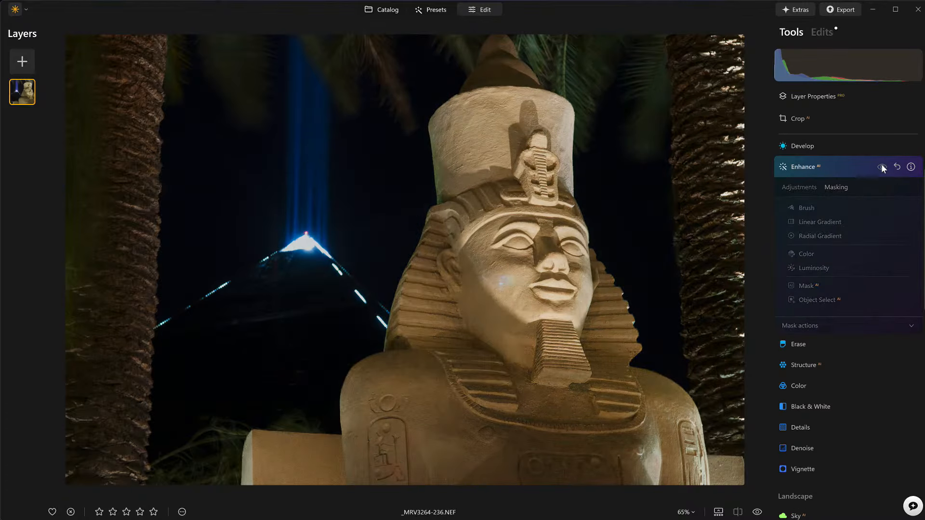
pyautogui.click(883, 167)
pyautogui.click(882, 167)
pyautogui.click(882, 167)
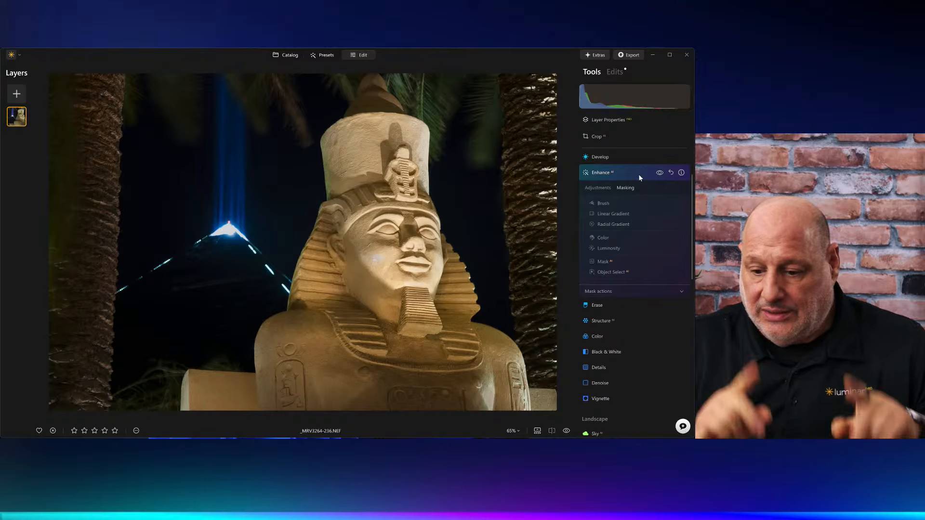
# Step: Collapse Enhance and open cityscape-with-lanterns.jpg from the Catalog in single-image view
pyautogui.click(639, 176)
pyautogui.press('g')
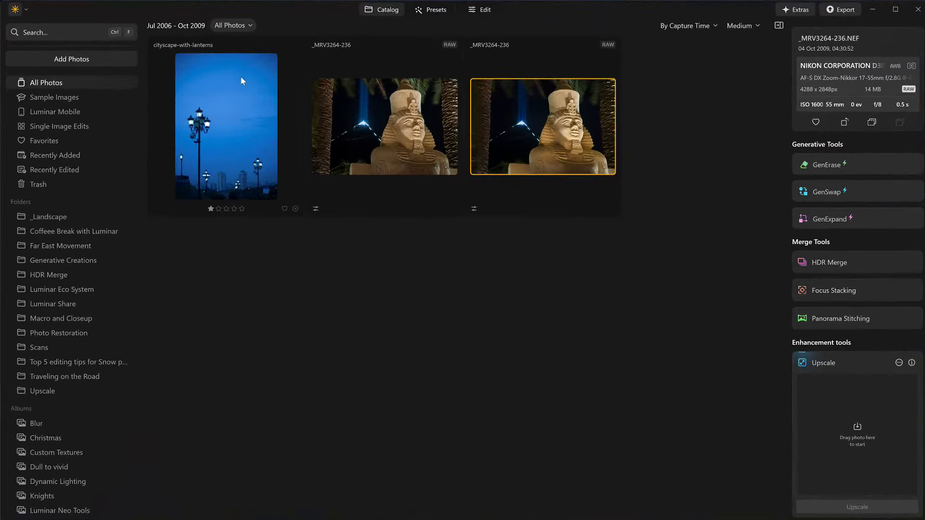
pyautogui.click(181, 107)
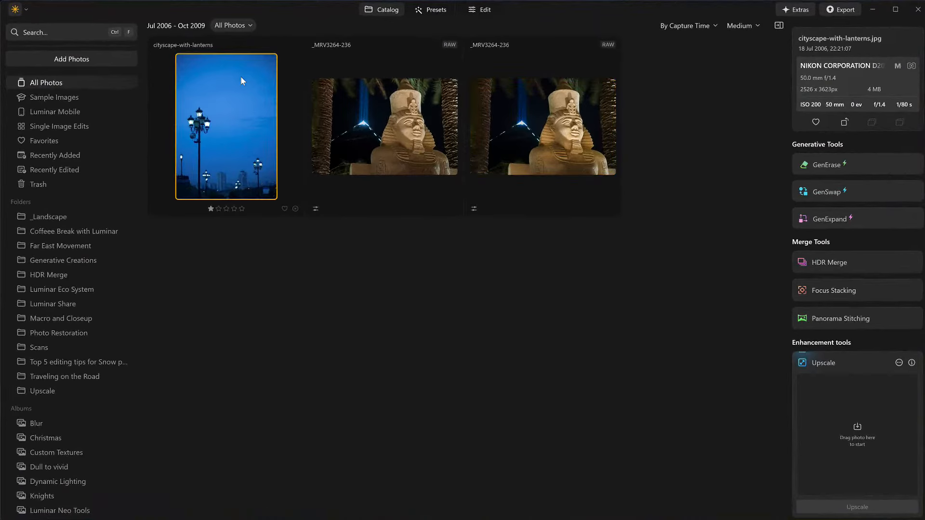
pyautogui.doubleClick(241, 78)
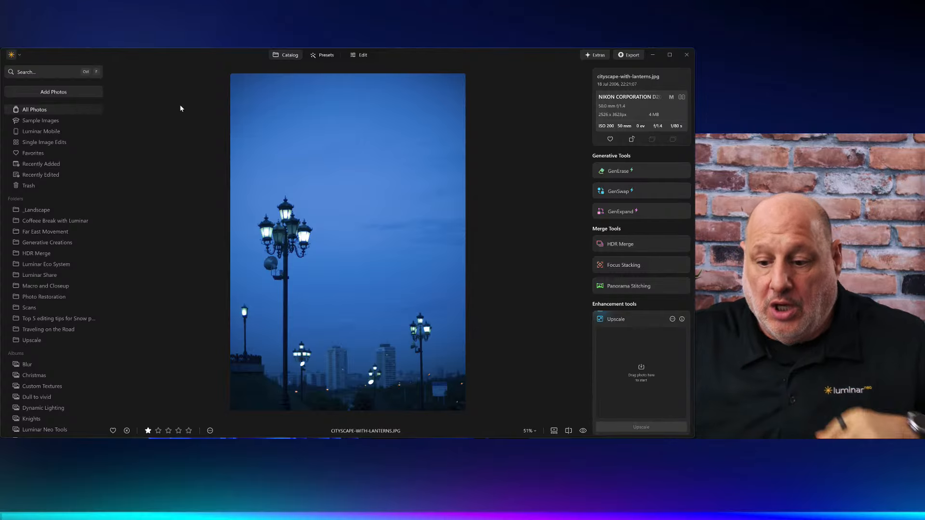
# Step: Edit the cityscape, lower Develop Exposure to -0.53, and compare with Develop toggled off and on
pyautogui.click(359, 56)
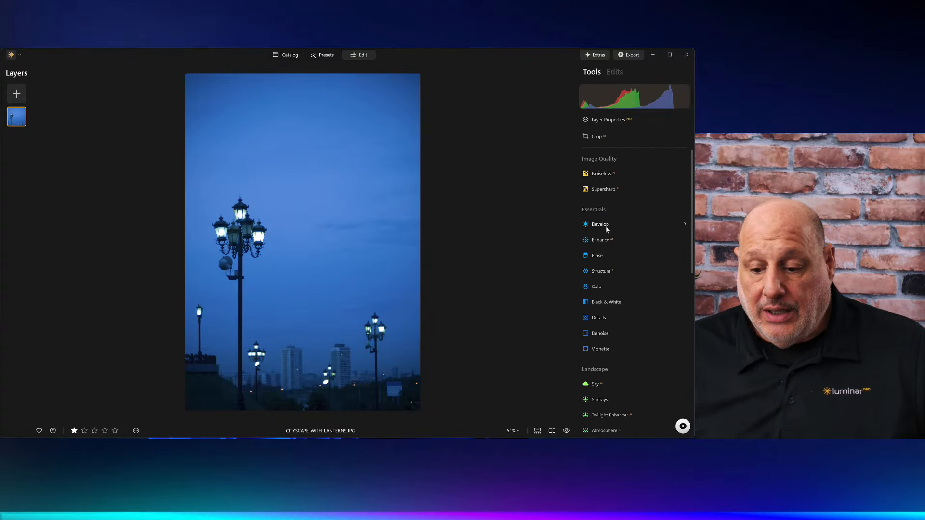
pyautogui.click(606, 226)
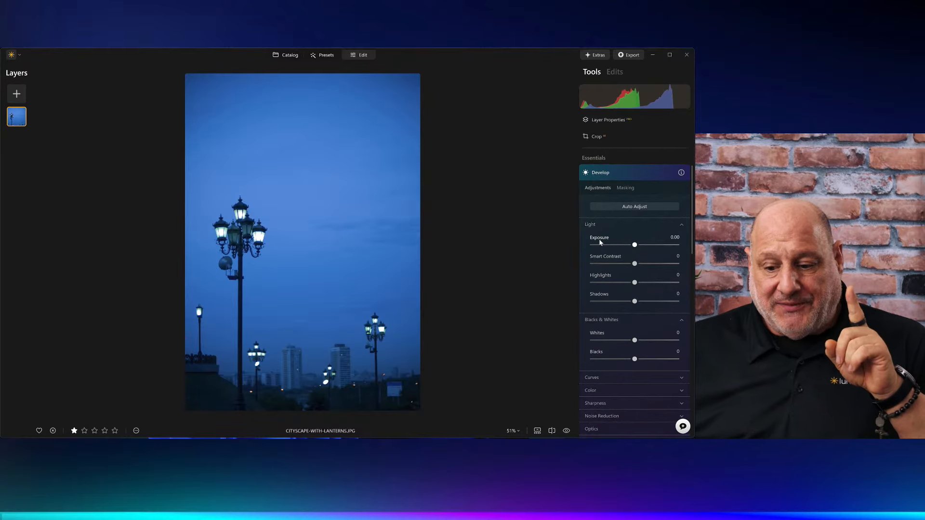
pyautogui.moveTo(635, 245)
pyautogui.mouseDown()
pyautogui.moveTo(677, 245)
pyautogui.moveTo(554, 244)
pyautogui.moveTo(673, 244)
pyautogui.moveTo(630, 251)
pyautogui.moveTo(640, 247)
pyautogui.mouseUp()
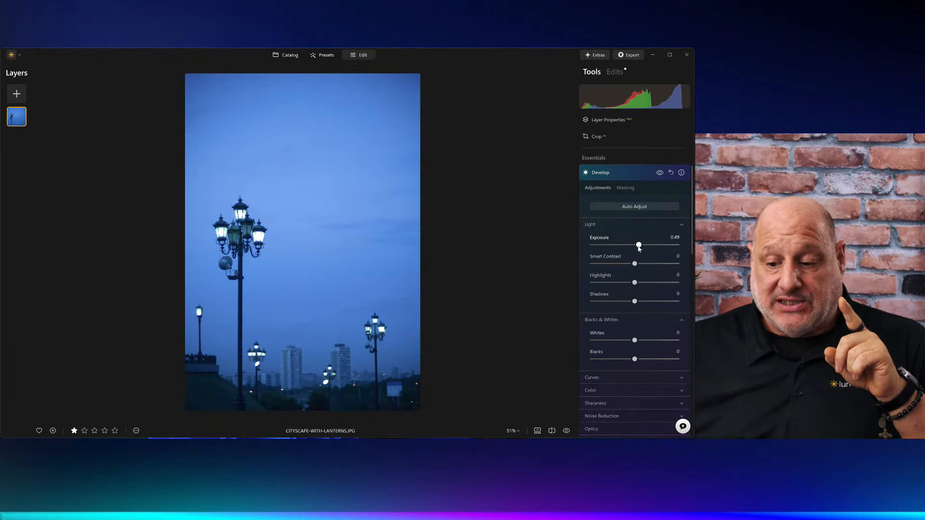
pyautogui.doubleClick(639, 246)
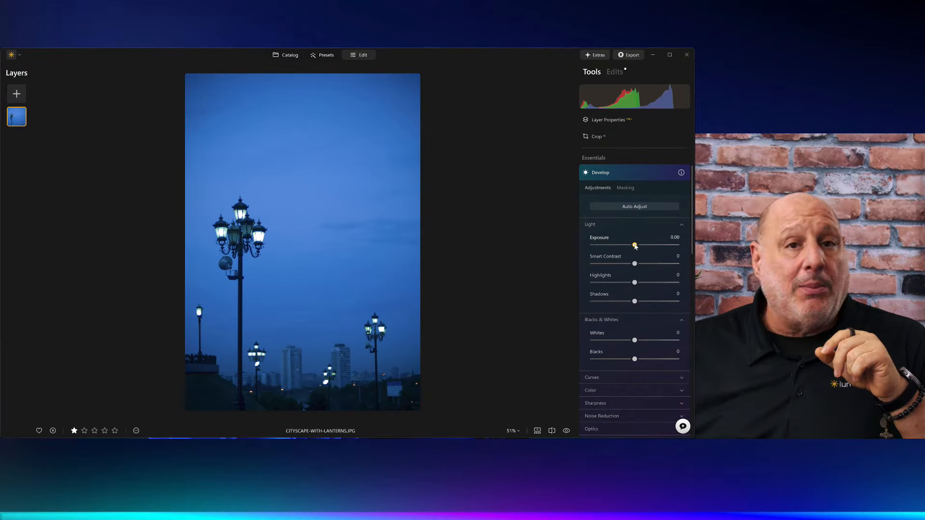
pyautogui.moveTo(635, 246); pyautogui.dragTo(630, 248)
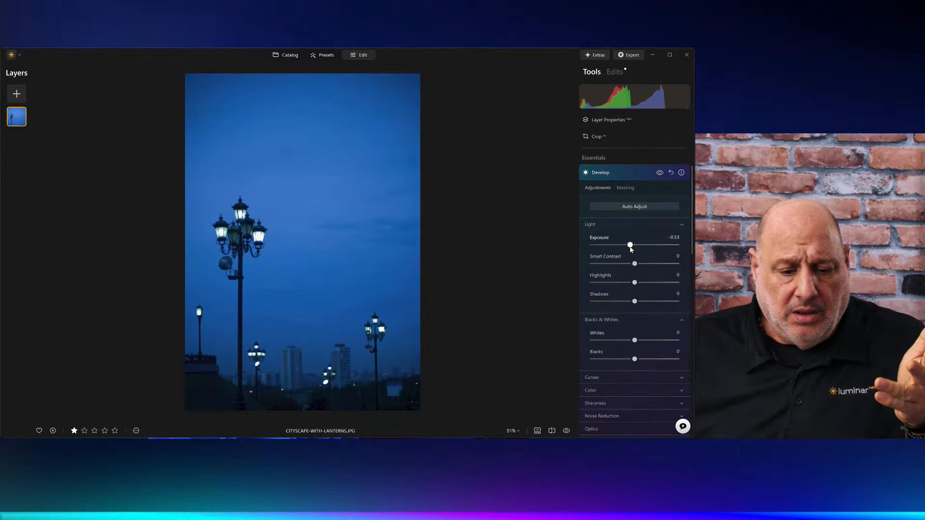
pyautogui.click(660, 175)
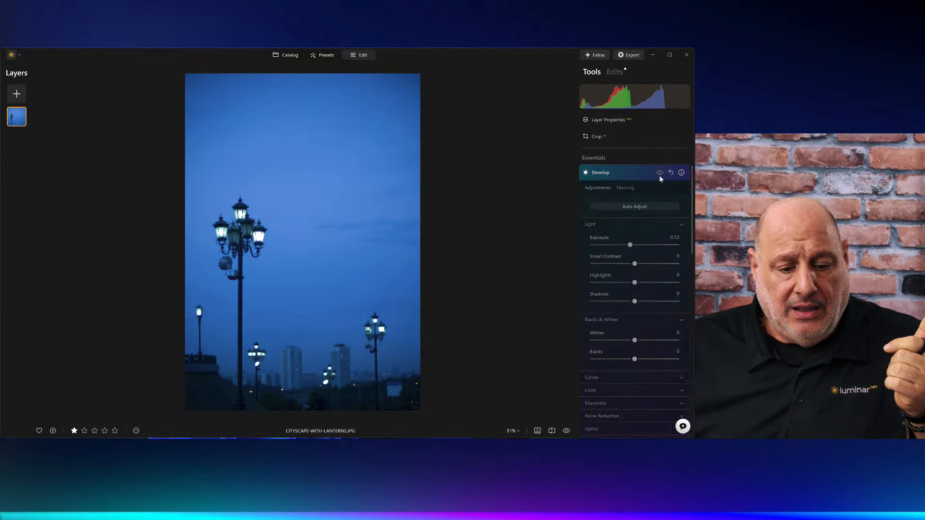
pyautogui.click(659, 176)
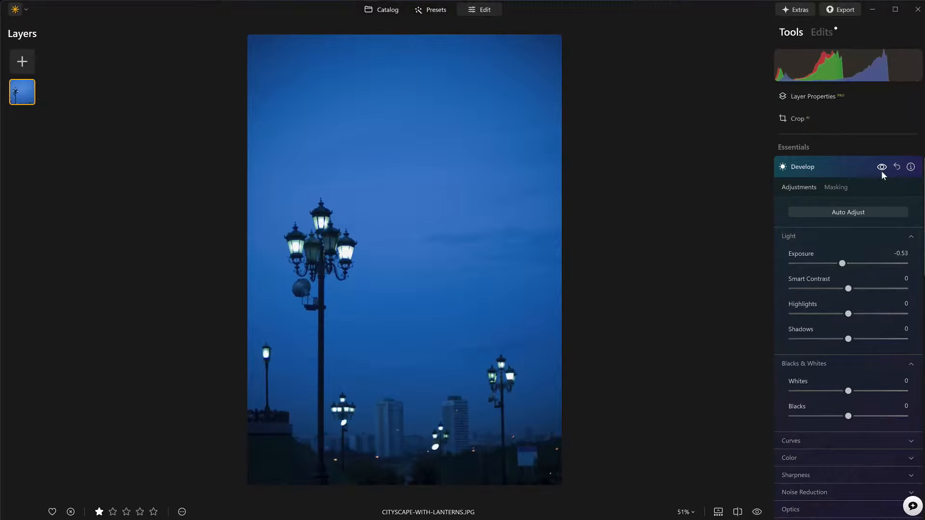
pyautogui.click(841, 167)
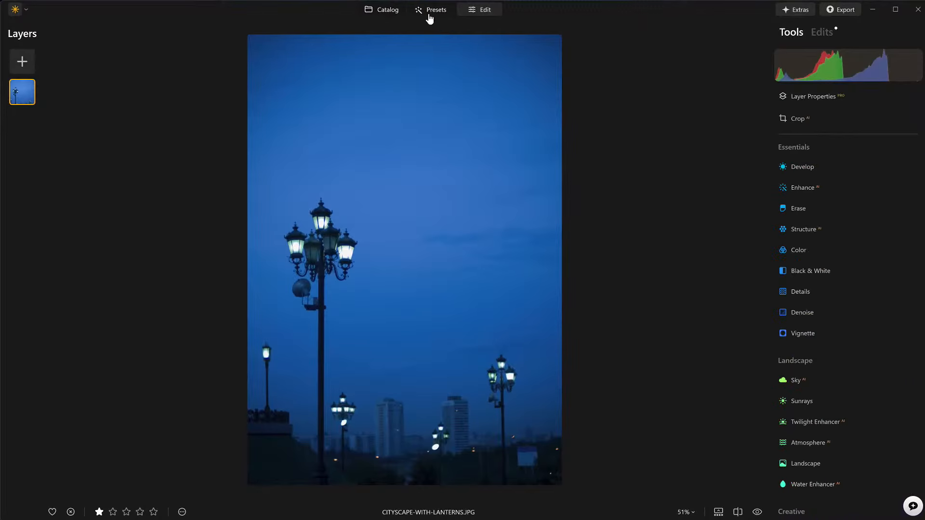
# Step: Reopen the lantern cityscape from the Catalog for editing and bring up Magic Light
pyautogui.click(390, 10)
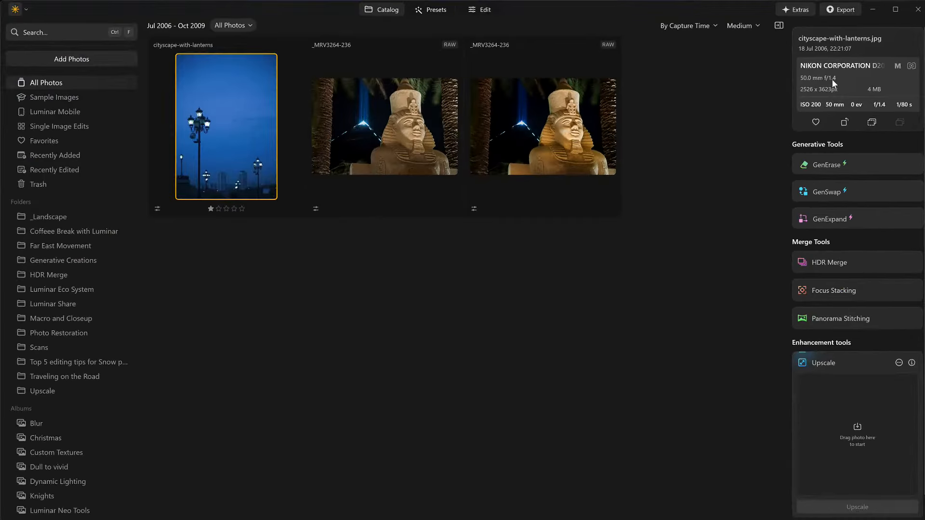
pyautogui.doubleClick(256, 107)
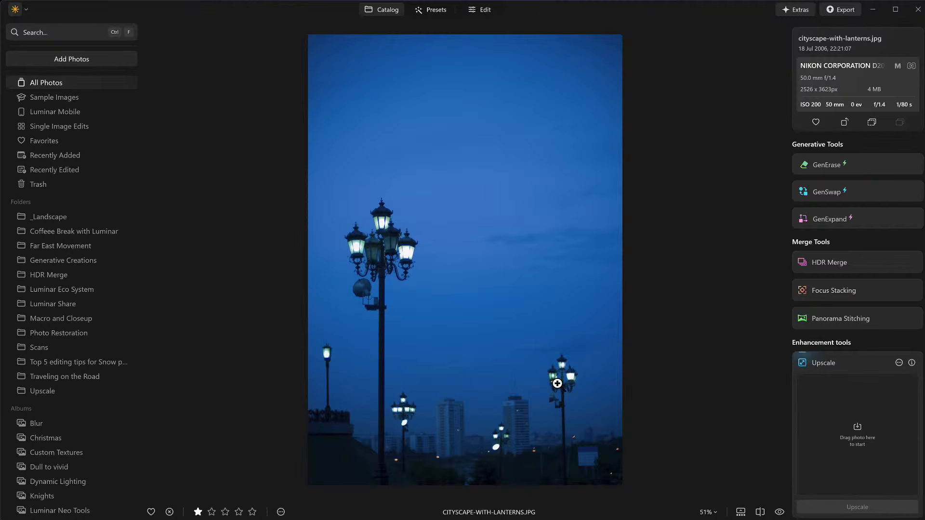
pyautogui.click(474, 10)
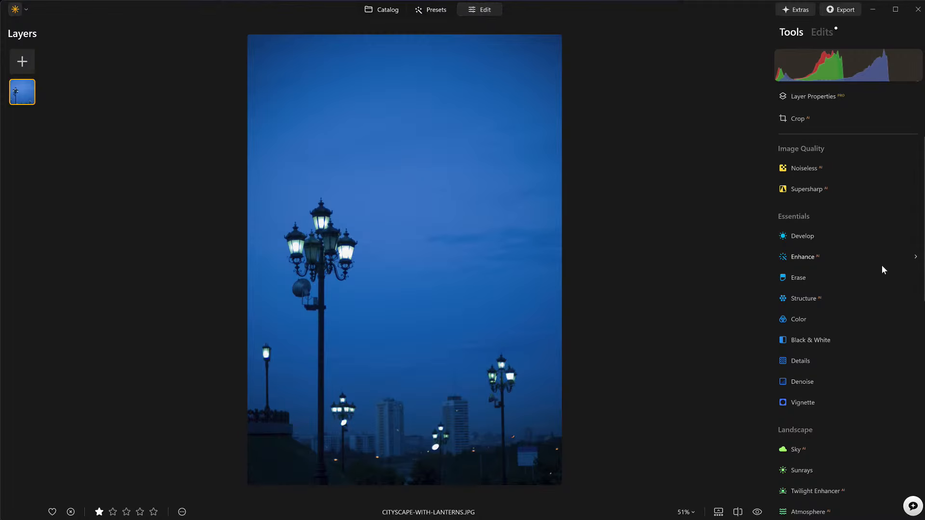
pyautogui.scroll(-10, 874, 274)
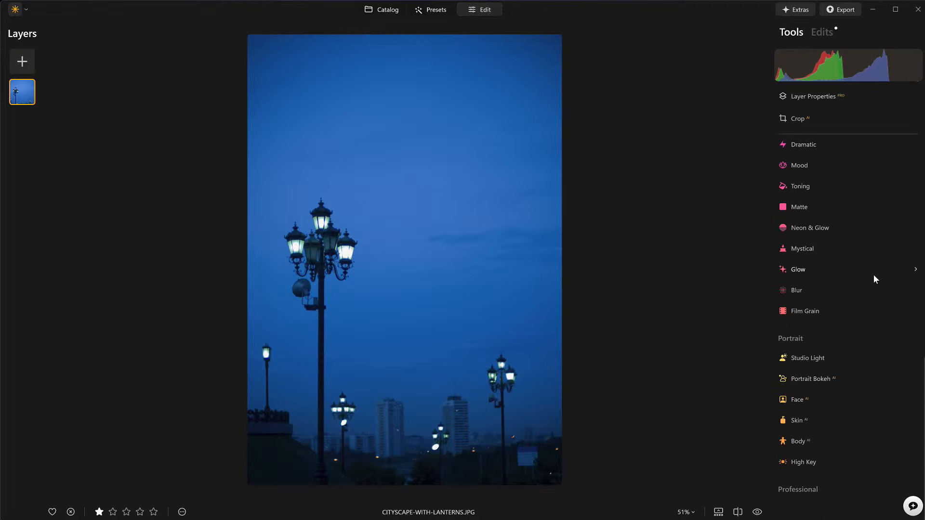
pyautogui.scroll(3, 874, 305)
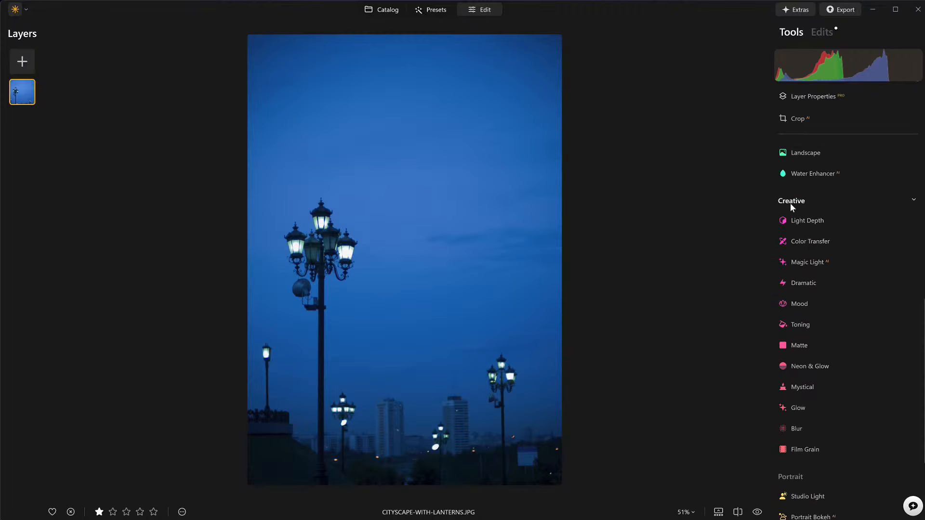
pyautogui.click(803, 262)
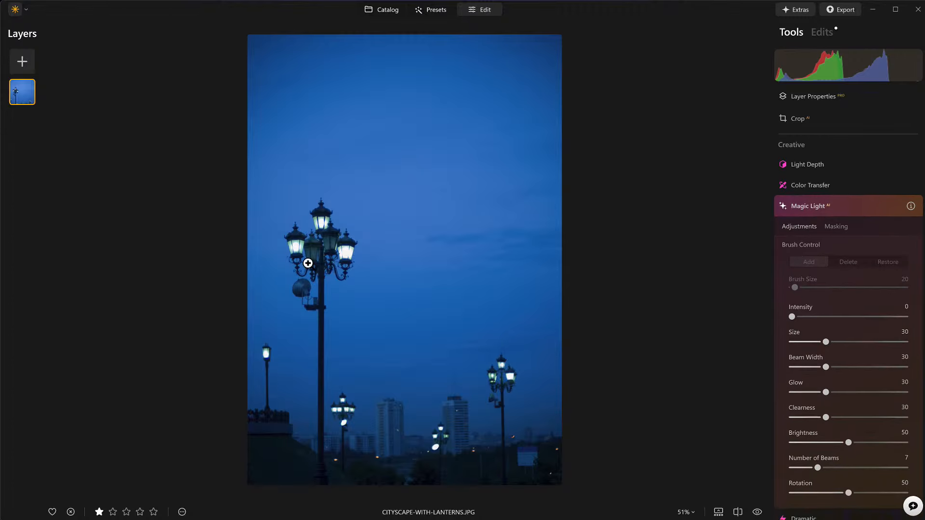
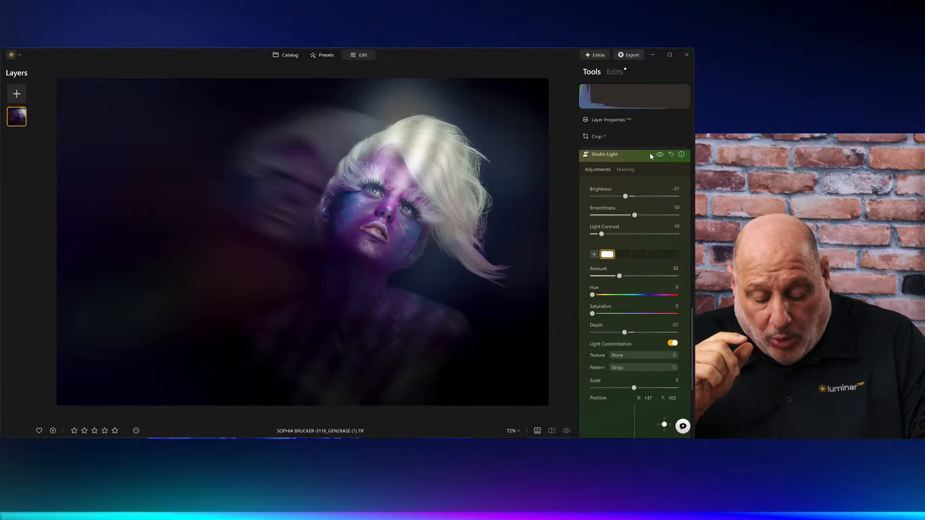
# Step: Return to the Catalog's Lights album grid with the G shortcut
pyautogui.press('g')
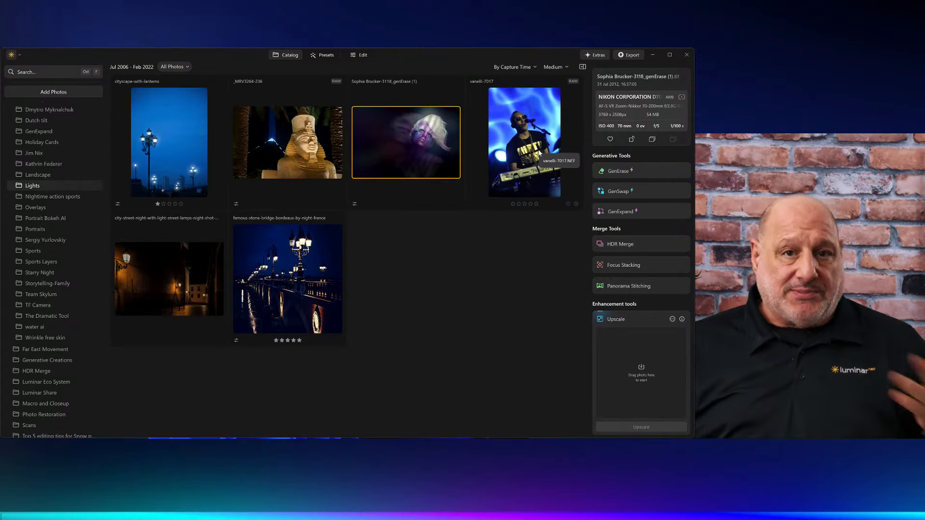
# Step: Open the Far East Movement album and scroll through its October 2012 concert photos
pyautogui.click(50, 352)
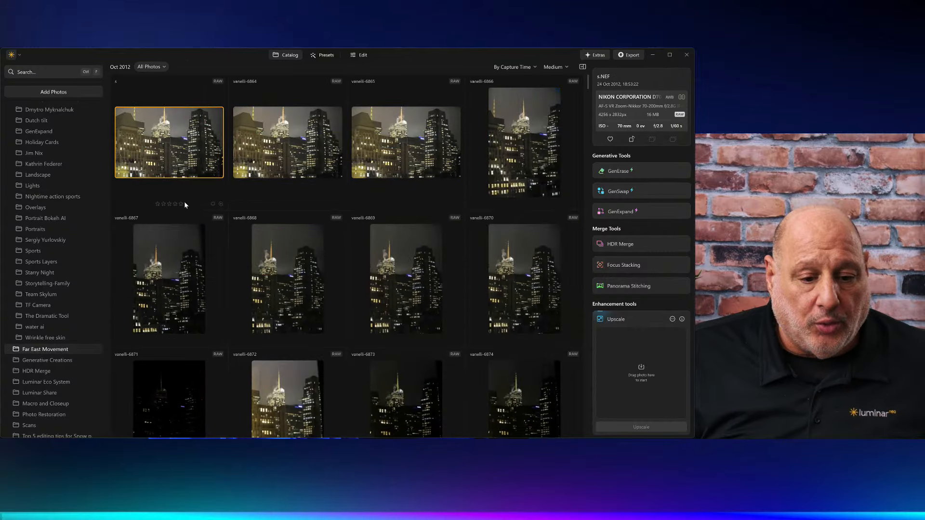
pyautogui.scroll(-12, 198, 153)
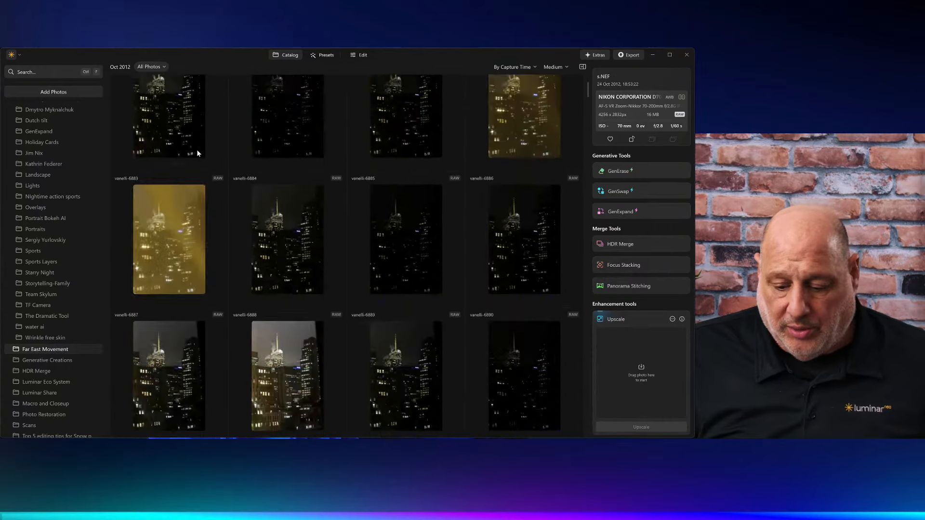
pyautogui.scroll(-10, 197, 154)
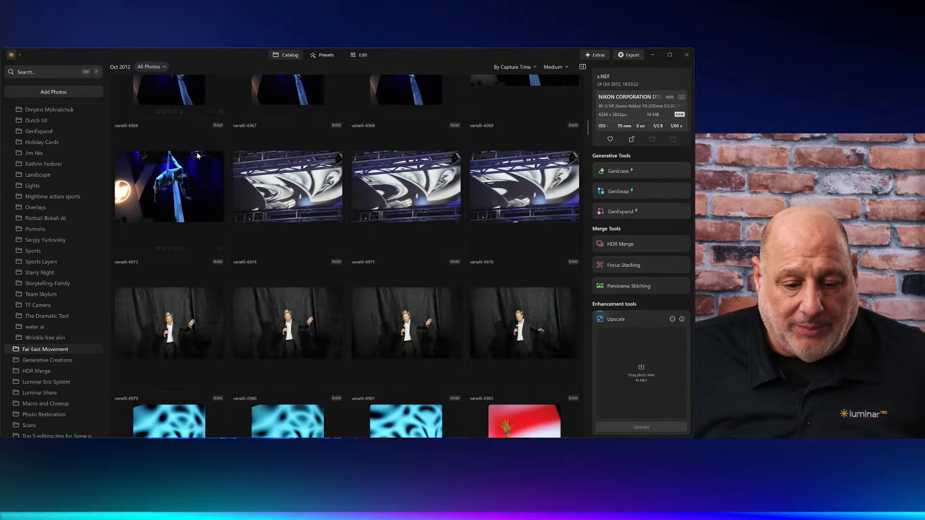
pyautogui.scroll(-8, 197, 153)
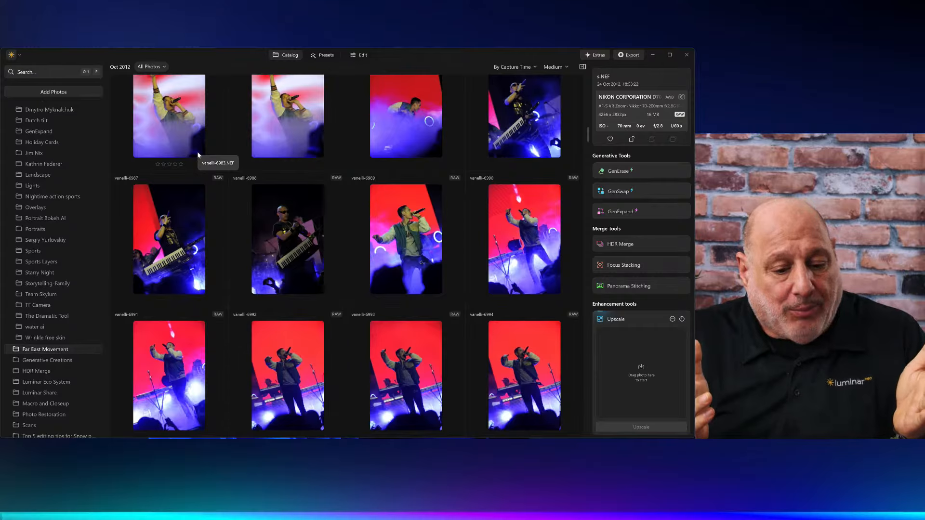
pyautogui.scroll(-3, 198, 151)
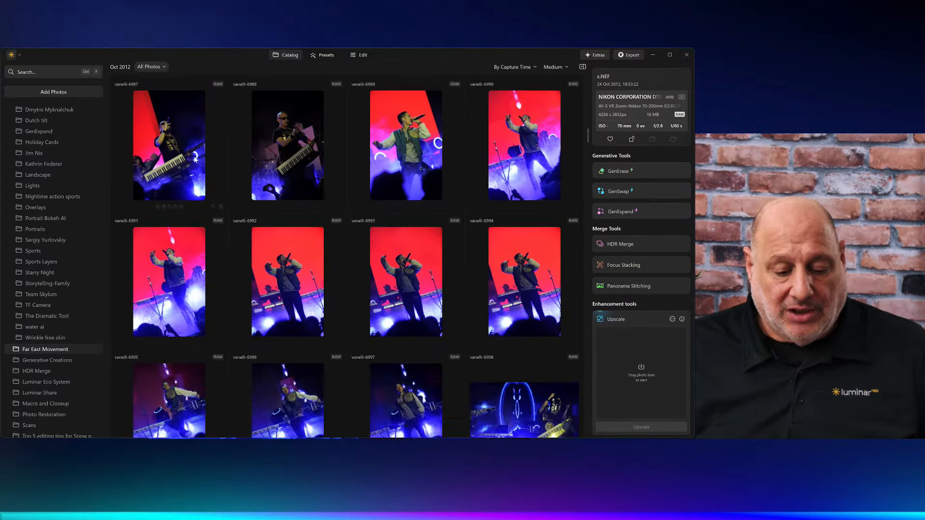
# Step: Browse the photos enlarged starting from vanelli-6991, then return to the grid and scroll further
pyautogui.doubleClick(163, 239)
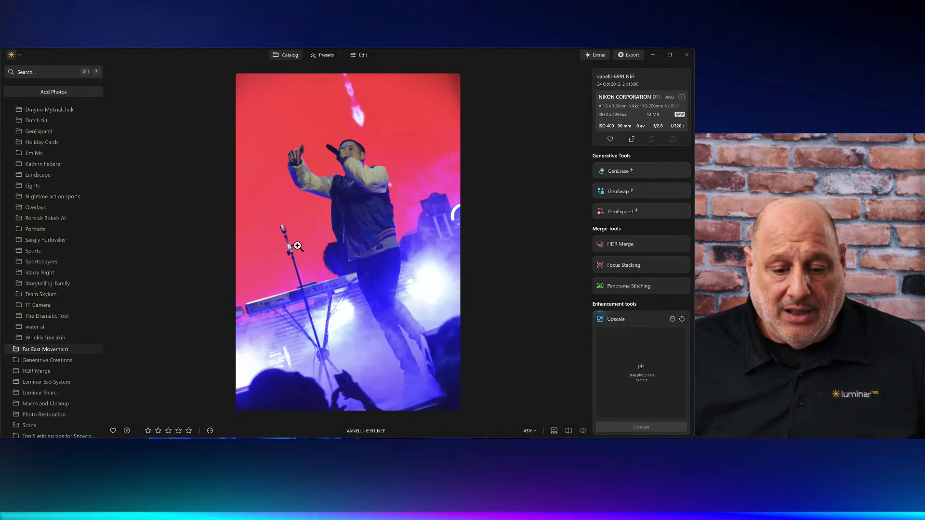
pyautogui.press('Right')
pyautogui.press('Right')
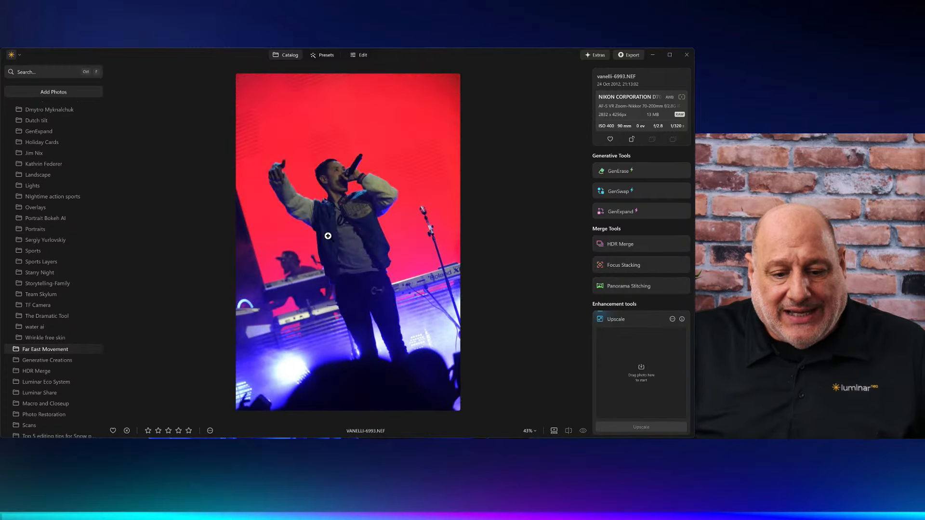
pyautogui.press('Right')
pyautogui.press('Right')
pyautogui.press('Right')
pyautogui.press('Right')
pyautogui.press('Right')
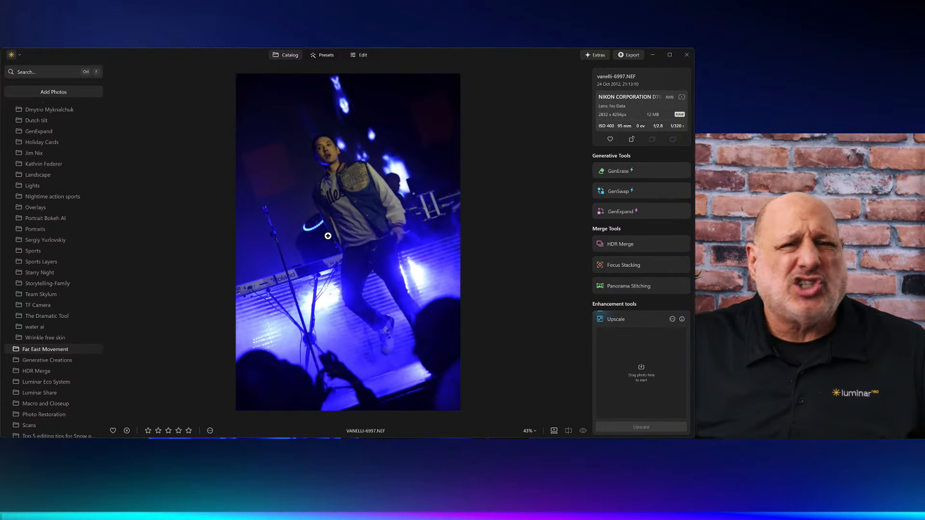
pyautogui.press('Right')
pyautogui.press('space')
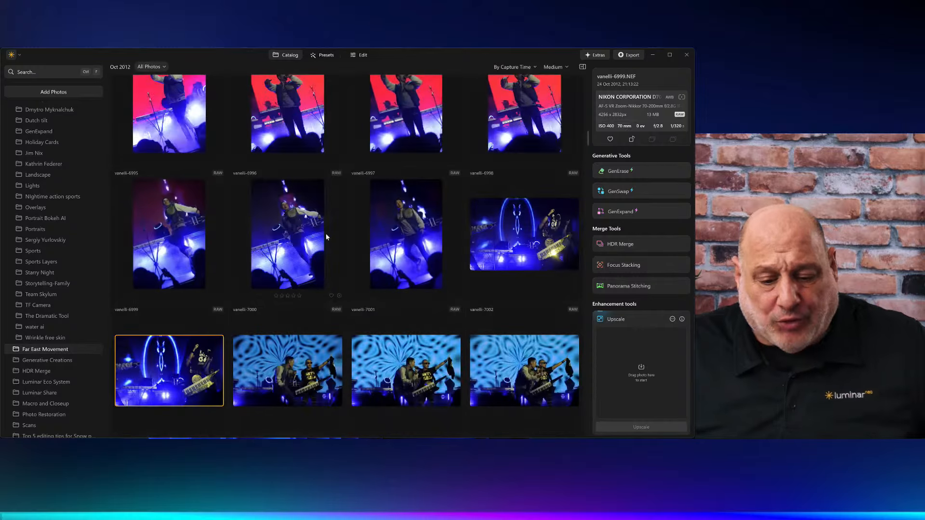
pyautogui.scroll(-10, 340, 243)
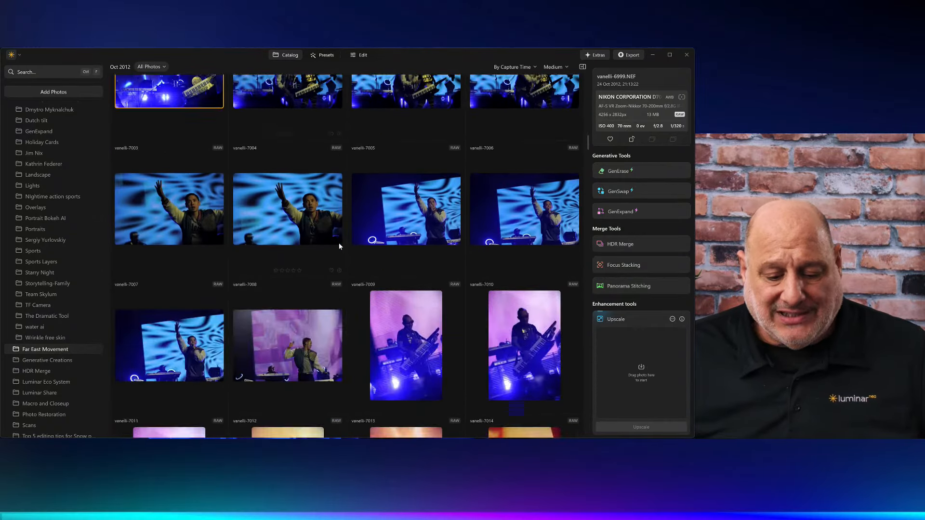
pyautogui.scroll(2, 339, 246)
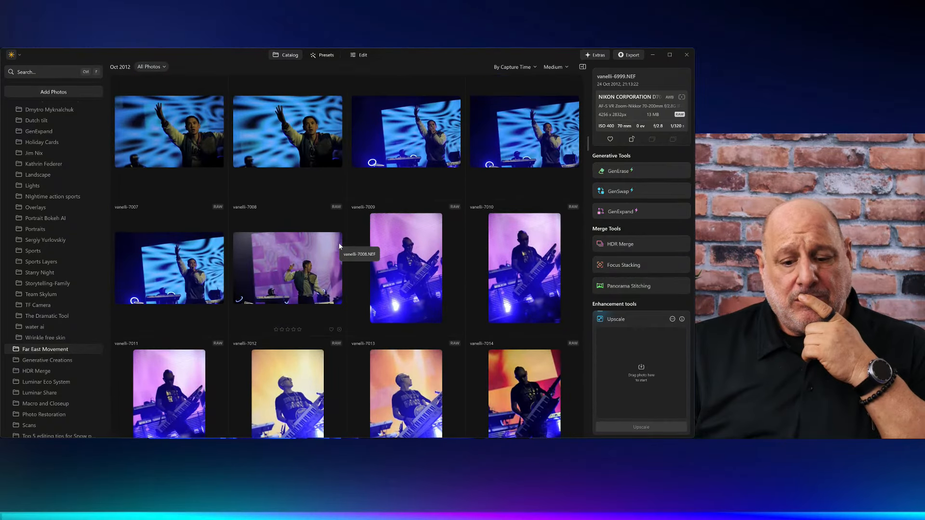
pyautogui.scroll(-3, 339, 246)
pyautogui.scroll(-1, 339, 246)
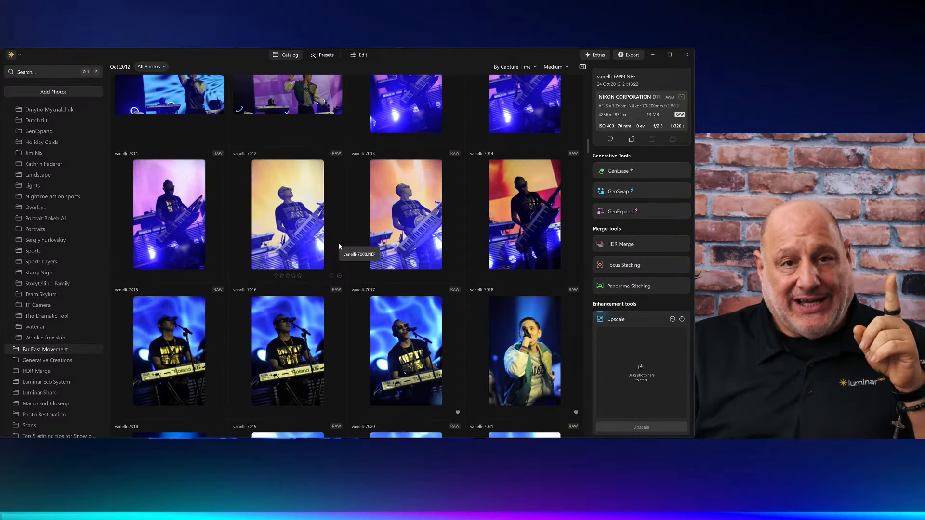
pyautogui.scroll(-2, 555, 353)
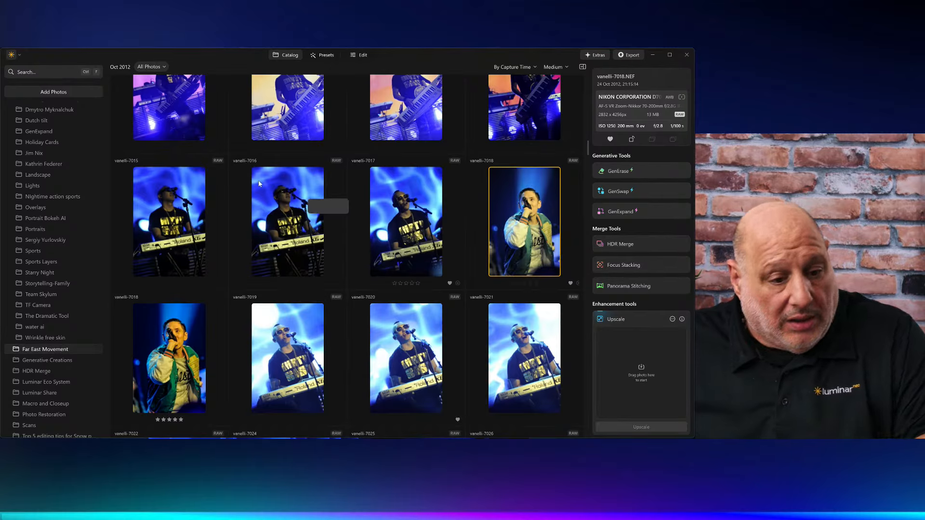
# Step: Filter the album to show only flagged photos
pyautogui.click(153, 67)
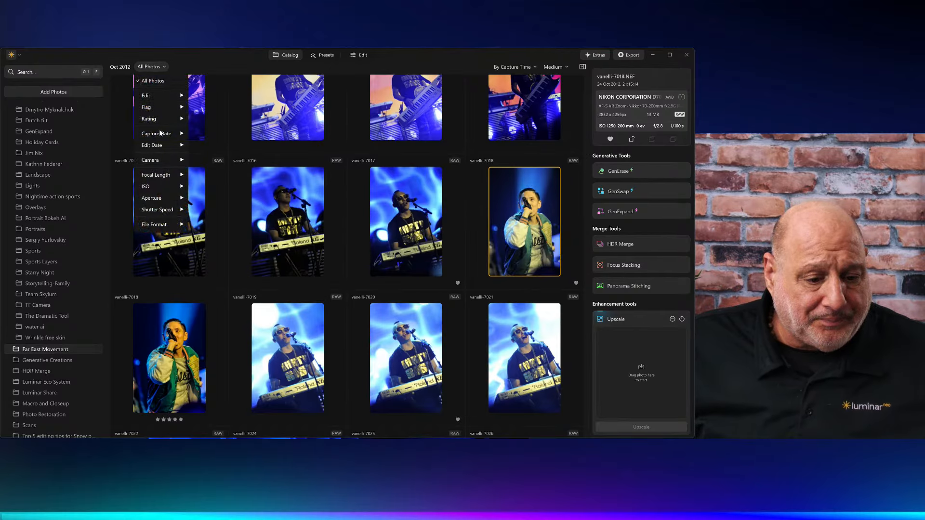
pyautogui.moveTo(161, 108)
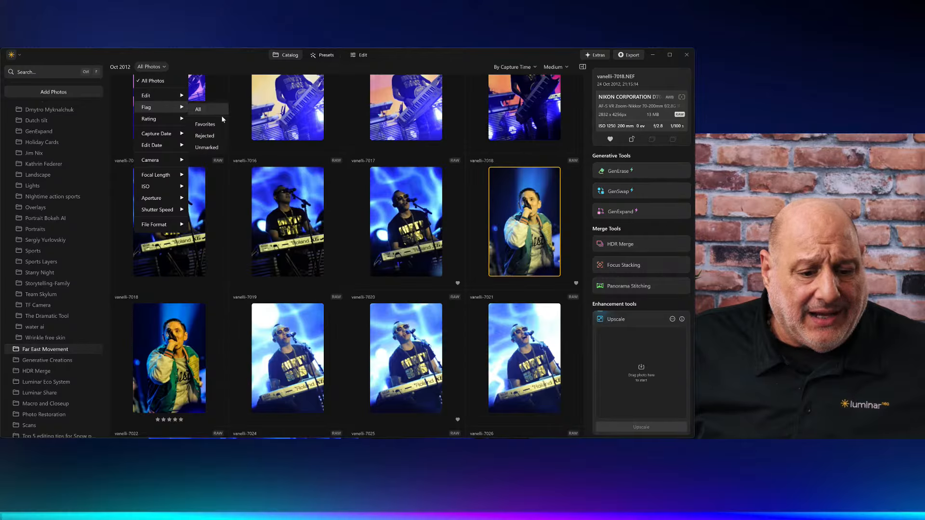
pyautogui.click(214, 135)
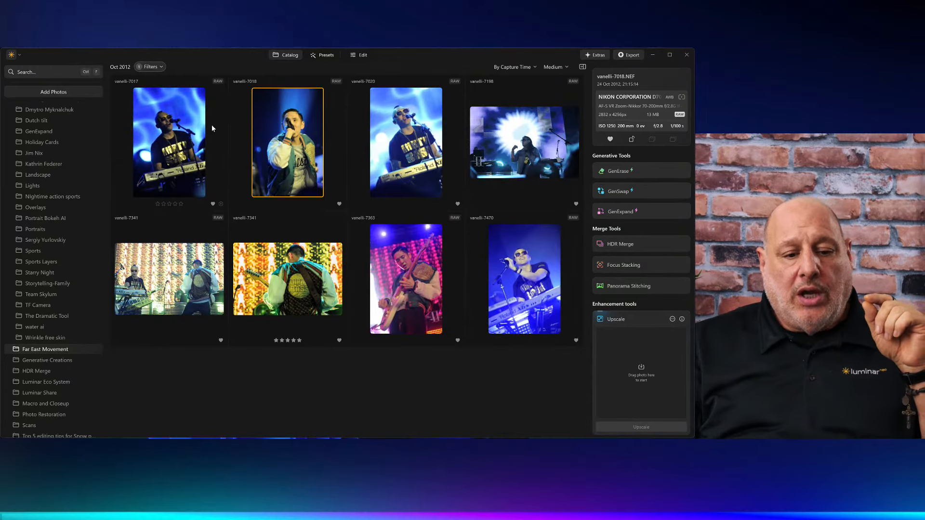
# Step: Open vanelli-7017 full size and step forward to vanelli-7020
pyautogui.click(177, 137)
pyautogui.doubleClick(176, 137)
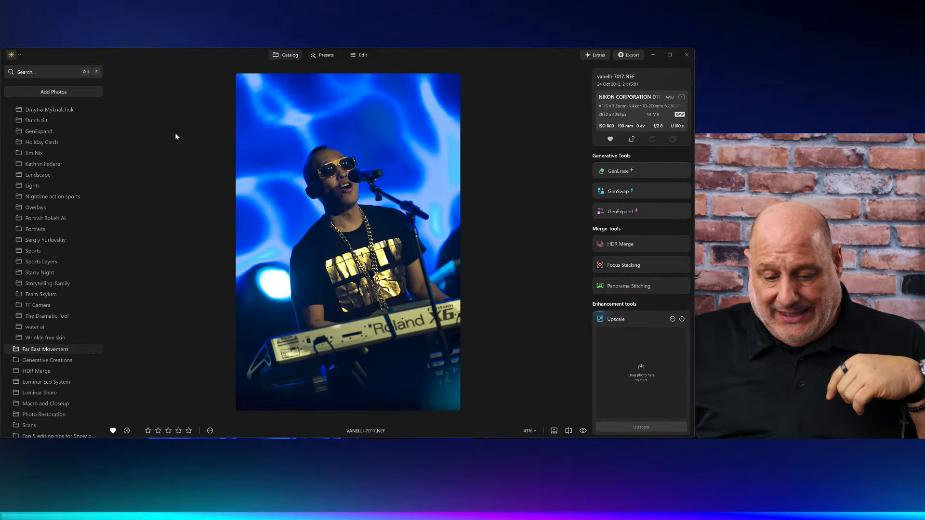
pyautogui.press('Right')
pyautogui.press('Right')
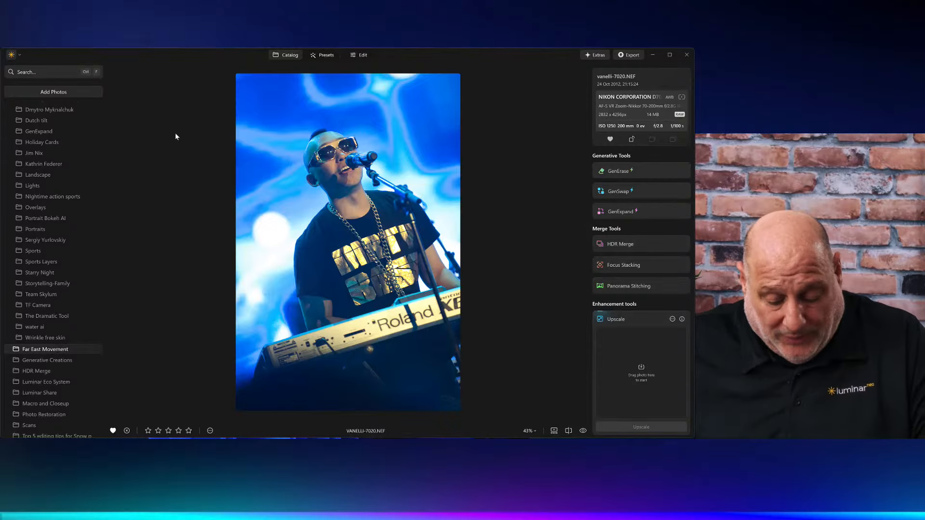
# Step: Edit vanelli-7020 in Develop, lowering Blacks and lifting Shadows to 12
pyautogui.click(360, 55)
pyautogui.scroll(1, 909, 237)
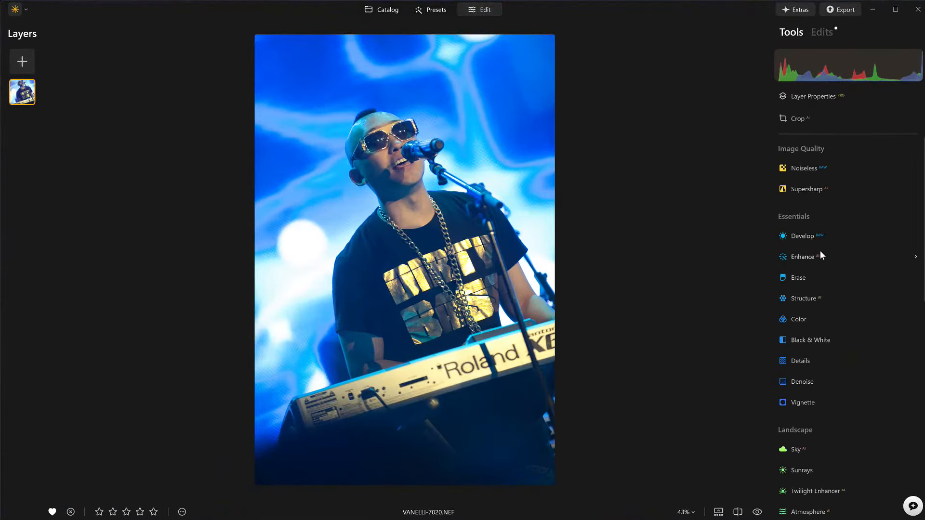
pyautogui.click(801, 237)
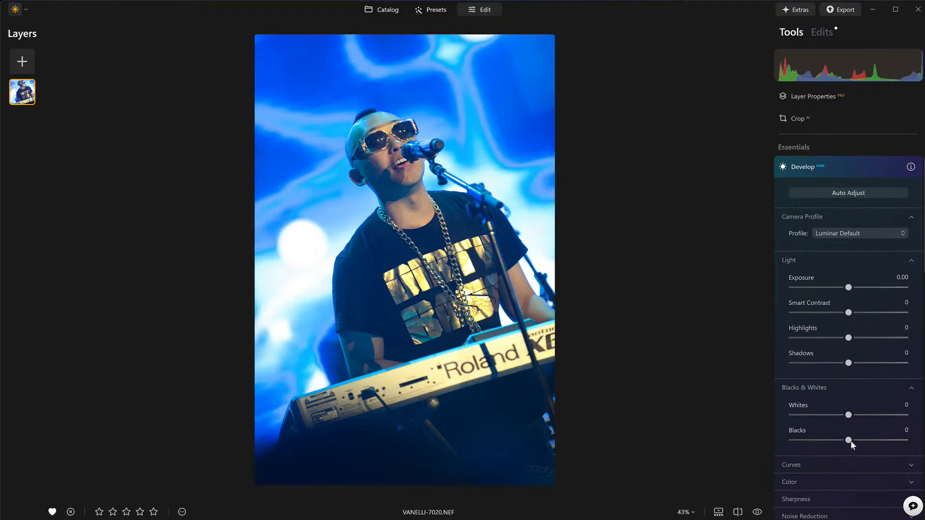
pyautogui.moveTo(839, 443); pyautogui.dragTo(814, 447)
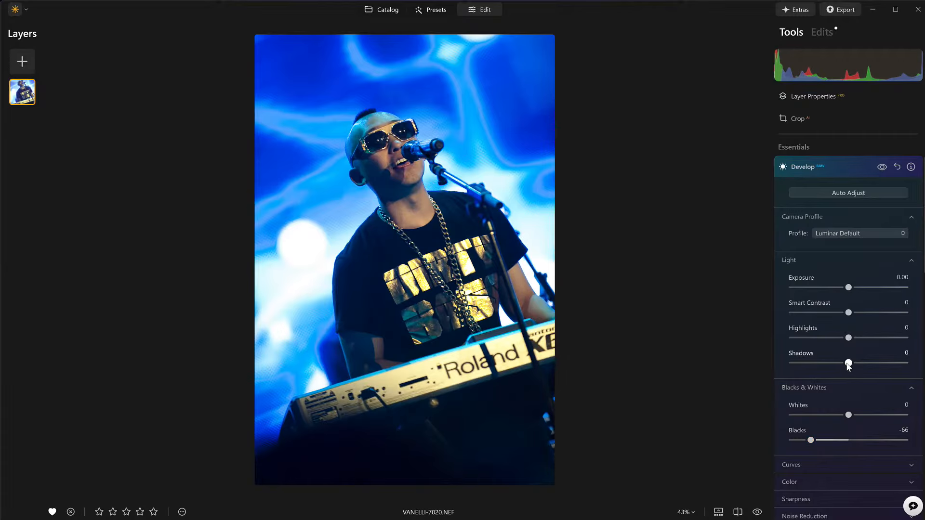
pyautogui.moveTo(849, 365); pyautogui.dragTo(856, 365)
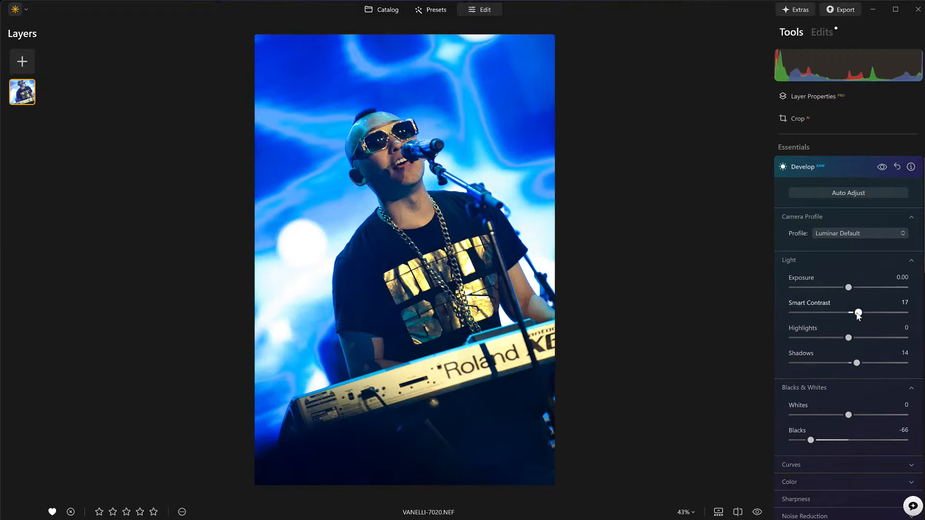
# Step: Raise Face Light to 84 in the Portrait Face tool to brighten the singer's face
pyautogui.click(834, 170)
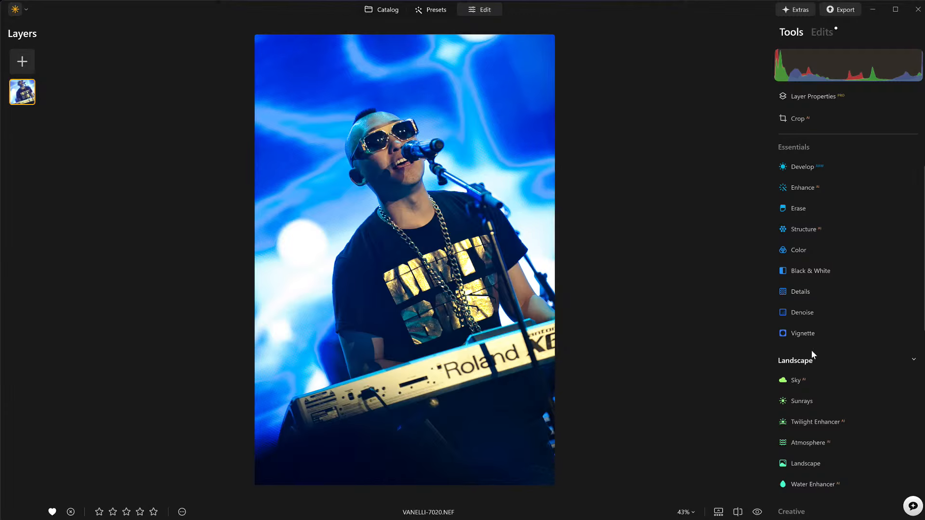
pyautogui.scroll(-5, 811, 350)
pyautogui.scroll(-1, 812, 352)
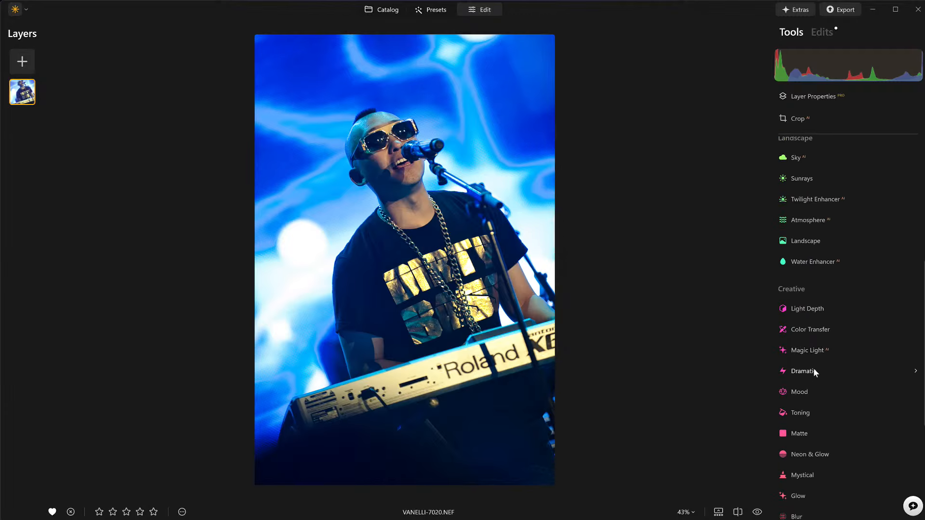
pyautogui.scroll(-5, 814, 368)
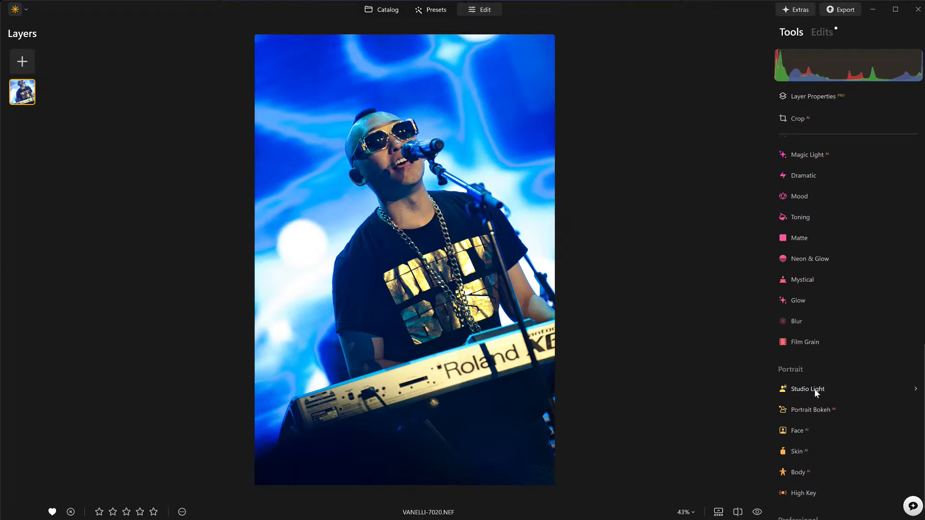
pyautogui.click(796, 432)
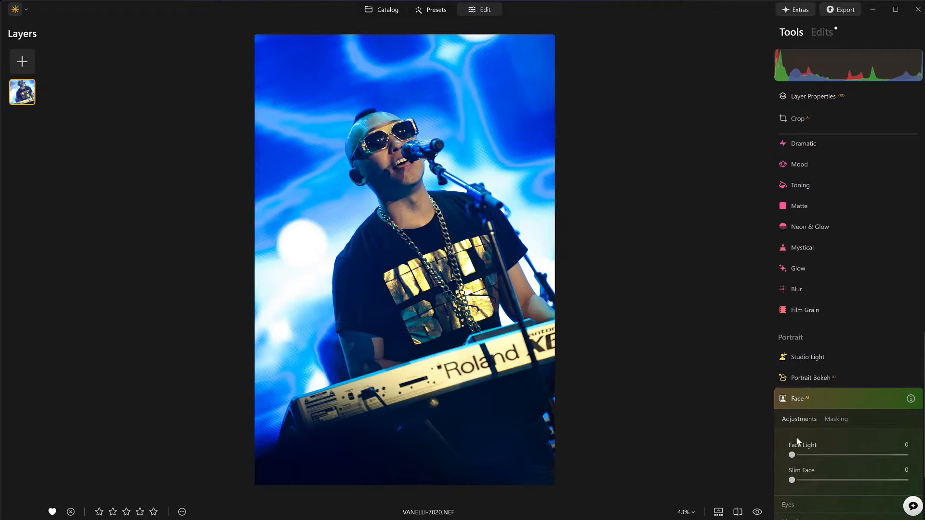
pyautogui.moveTo(829, 431); pyautogui.dragTo(889, 439)
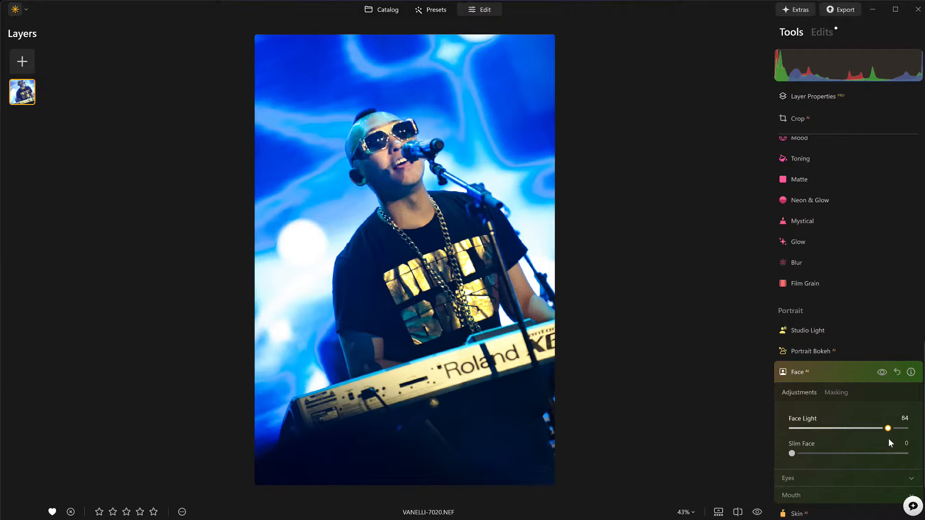
pyautogui.click(831, 368)
pyautogui.scroll(10, 834, 369)
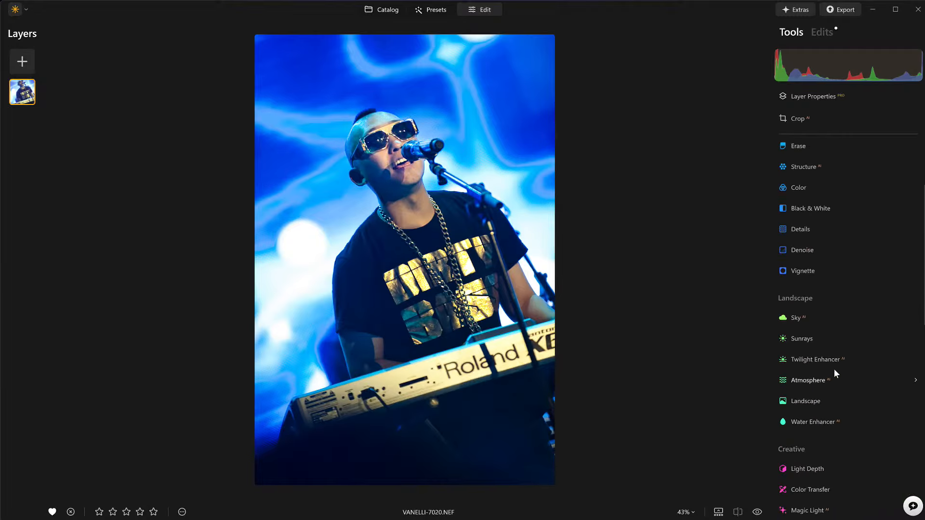
pyautogui.scroll(-7, 834, 369)
pyautogui.scroll(3, 834, 370)
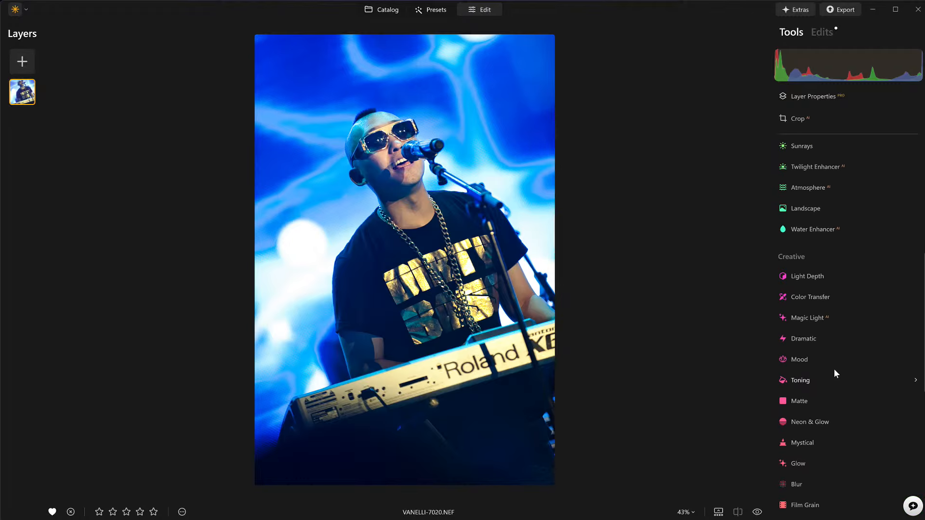
pyautogui.scroll(4, 831, 306)
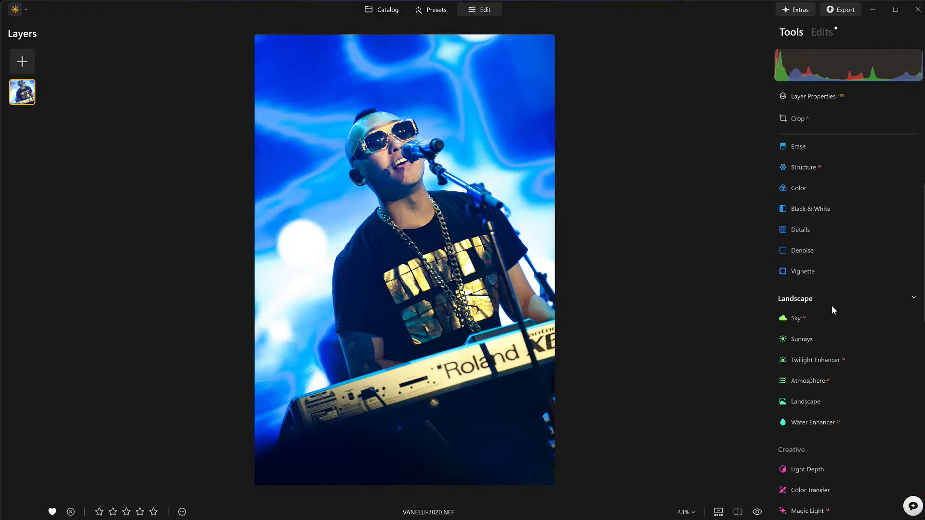
# Step: Add a vignette with Amount -77, Size 9 and Inner Light 13, centred on the singer's face
pyautogui.click(794, 279)
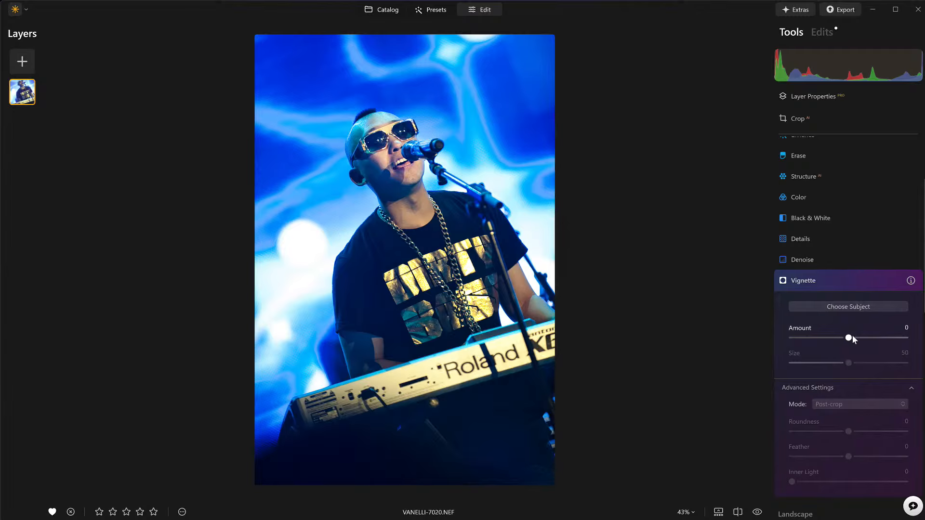
pyautogui.moveTo(850, 337); pyautogui.dragTo(820, 338)
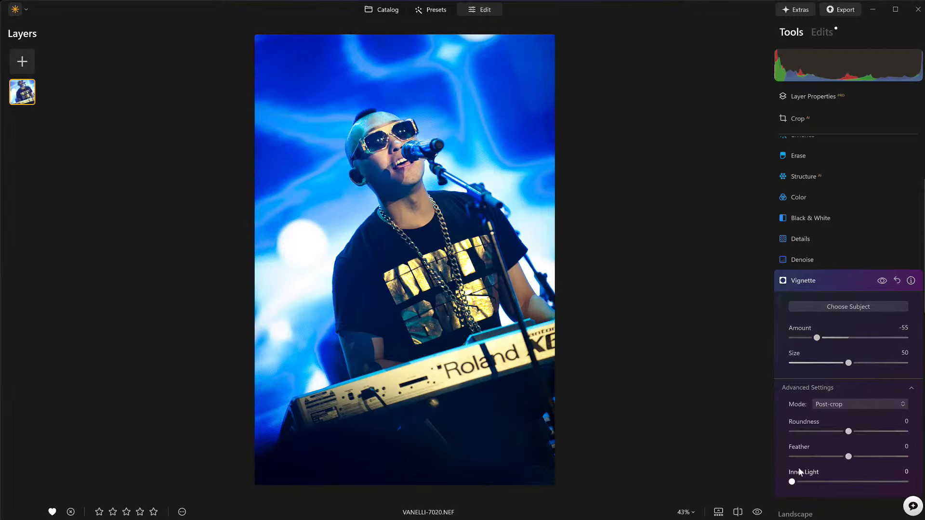
pyautogui.moveTo(803, 483); pyautogui.dragTo(810, 485)
pyautogui.moveTo(848, 365); pyautogui.dragTo(803, 370)
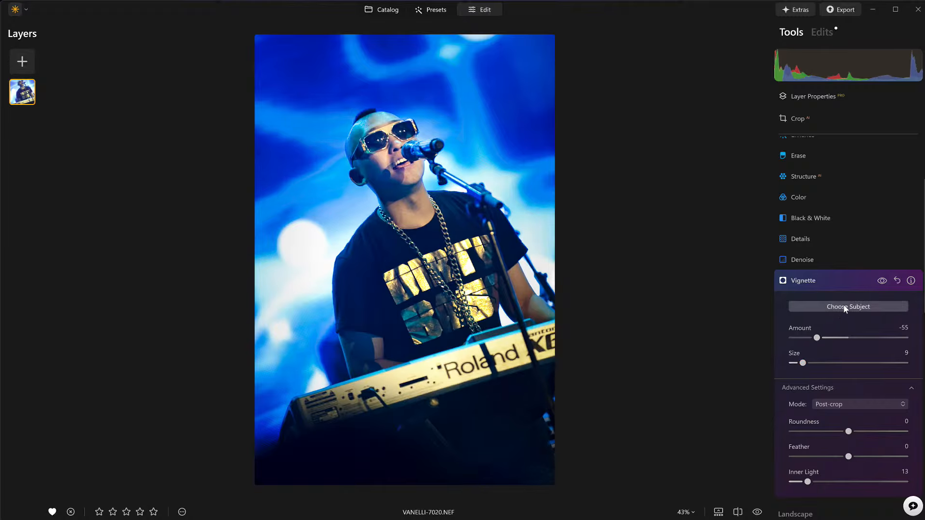
pyautogui.click(403, 158)
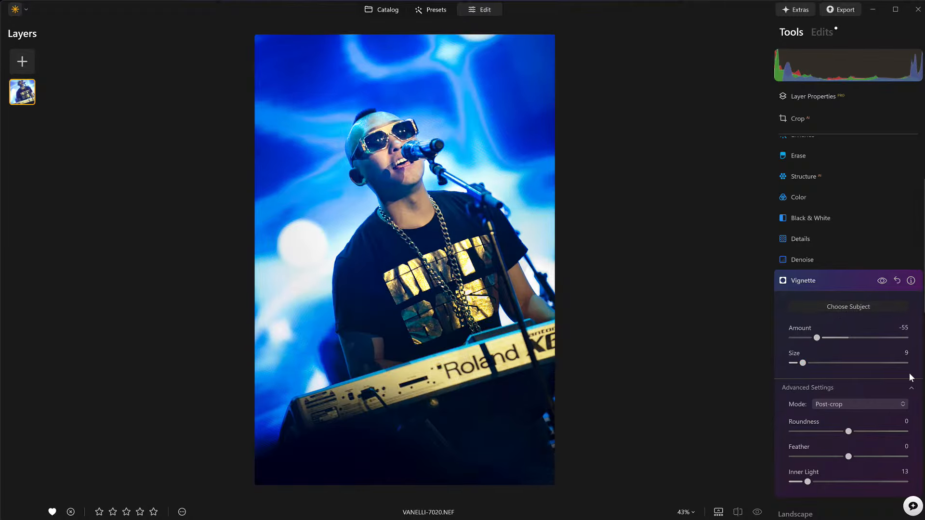
pyautogui.moveTo(812, 340); pyautogui.dragTo(806, 341)
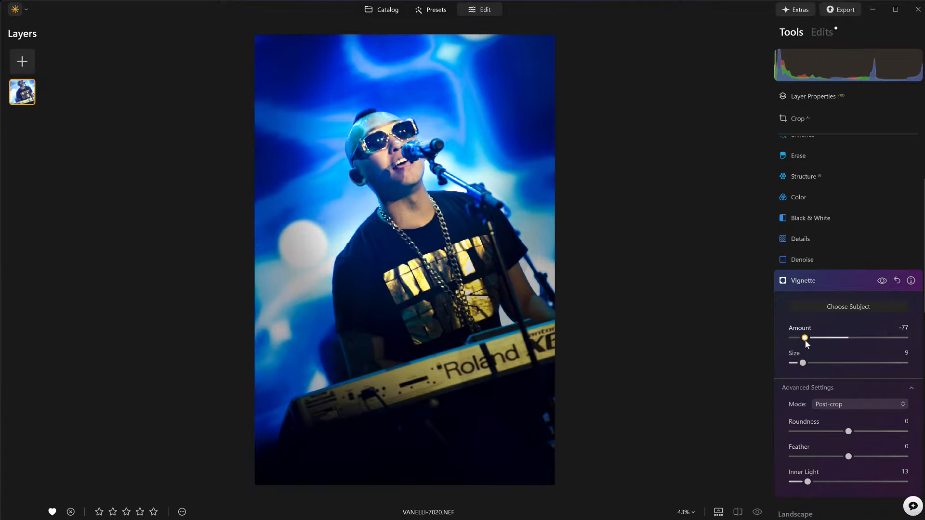
# Step: Toggle the vignette off and on to compare, then preview the unedited photo
pyautogui.click(883, 280)
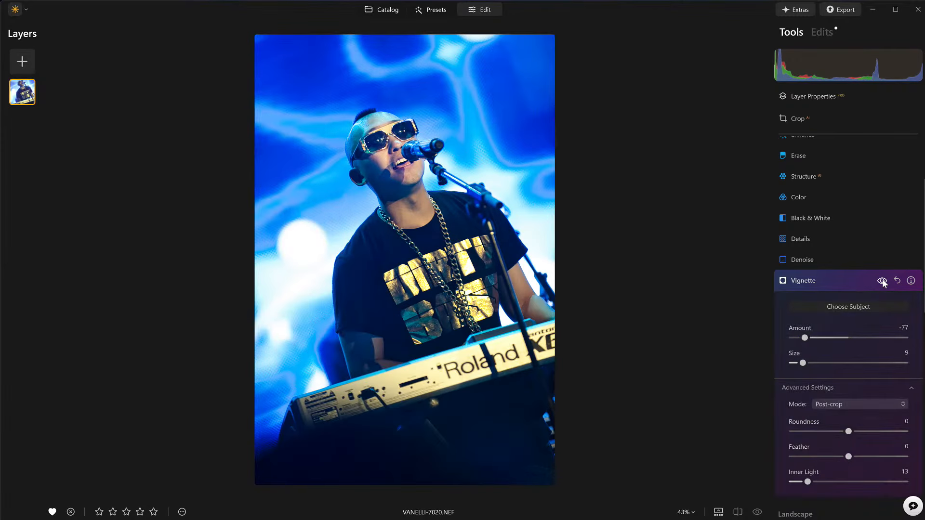
pyautogui.click(883, 280)
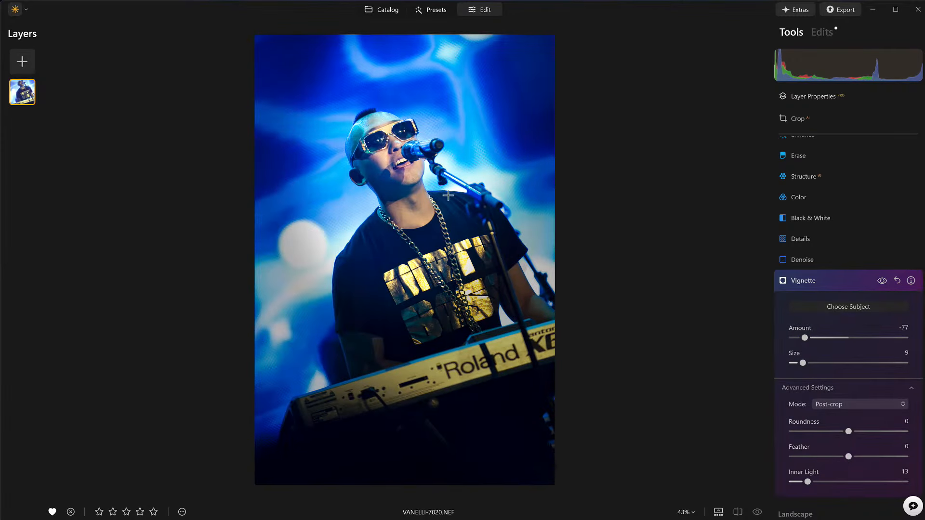
pyautogui.click(843, 286)
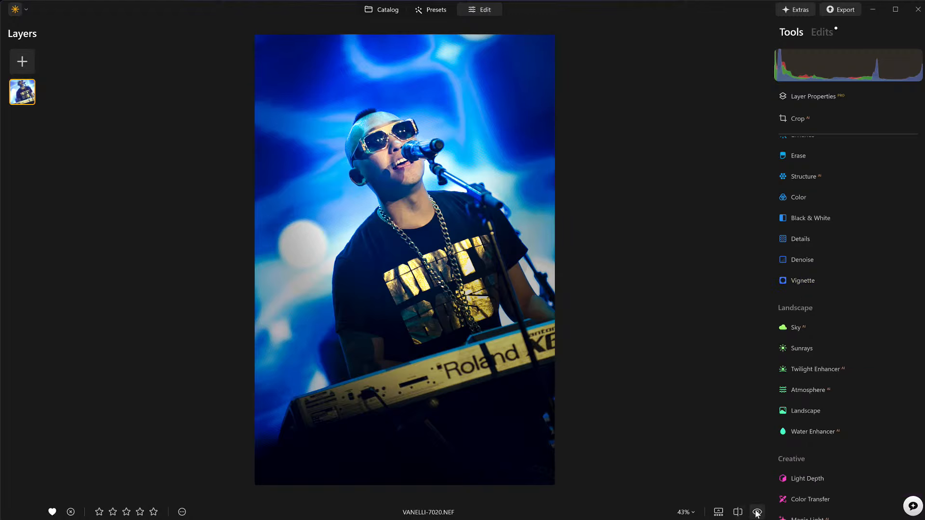
pyautogui.click(757, 512)
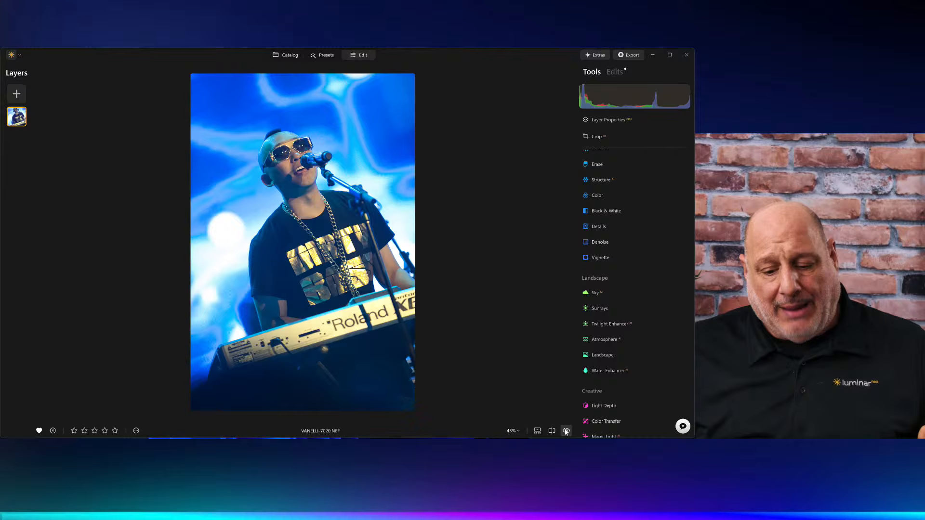
# Step: Restore the edited view, return to the catalog, and browse from vanelli-7341 to VANELLI-7363.NEF
pyautogui.click(759, 512)
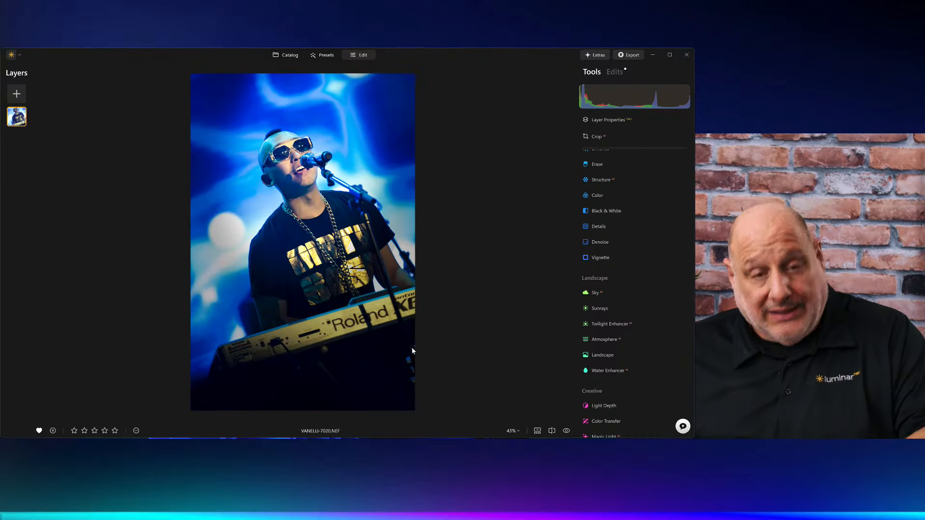
pyautogui.press('g')
pyautogui.click(160, 275)
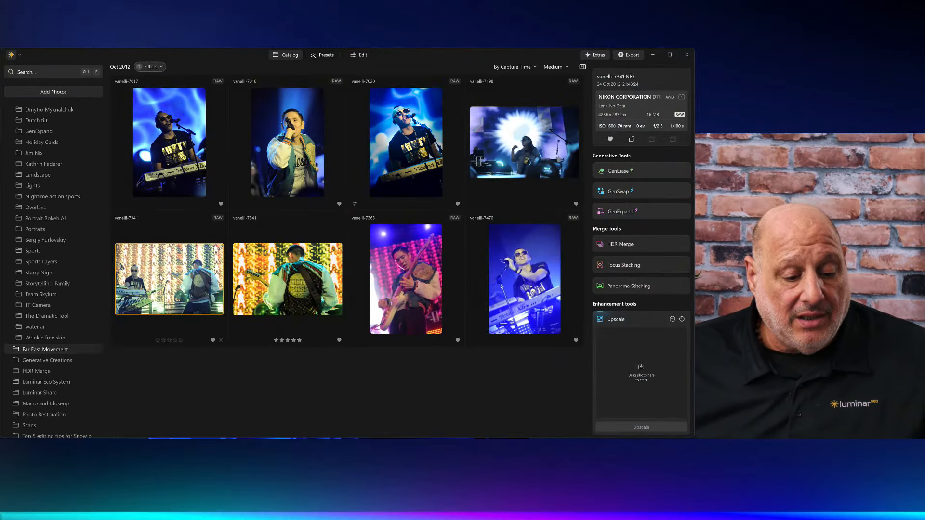
pyautogui.doubleClick(160, 277)
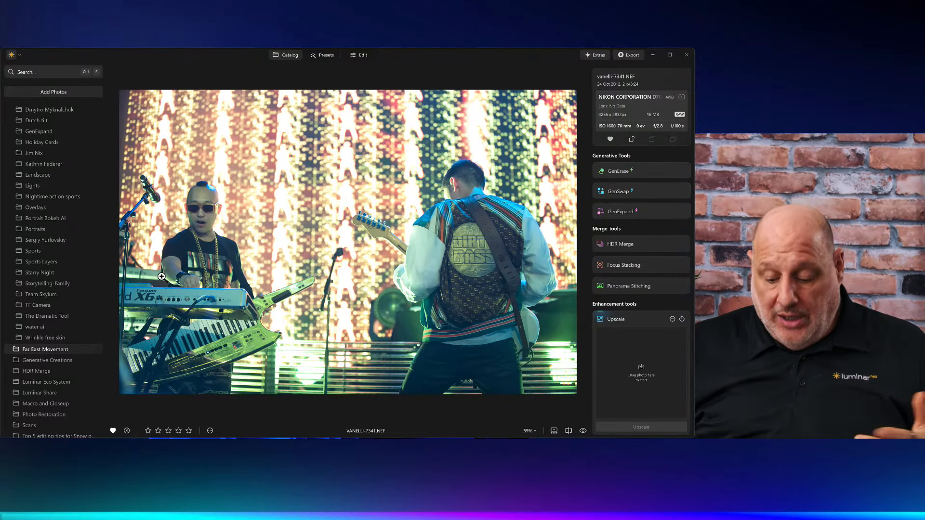
pyautogui.press('Right')
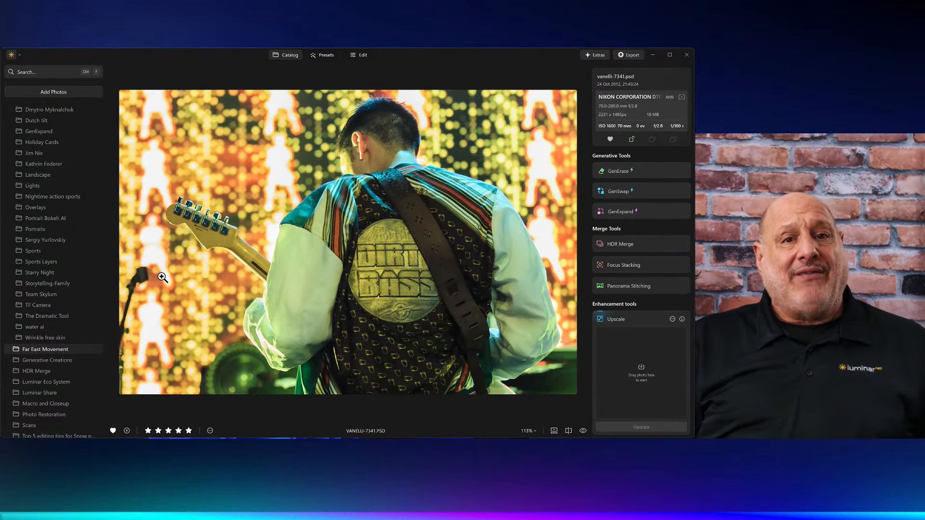
pyautogui.press('Right')
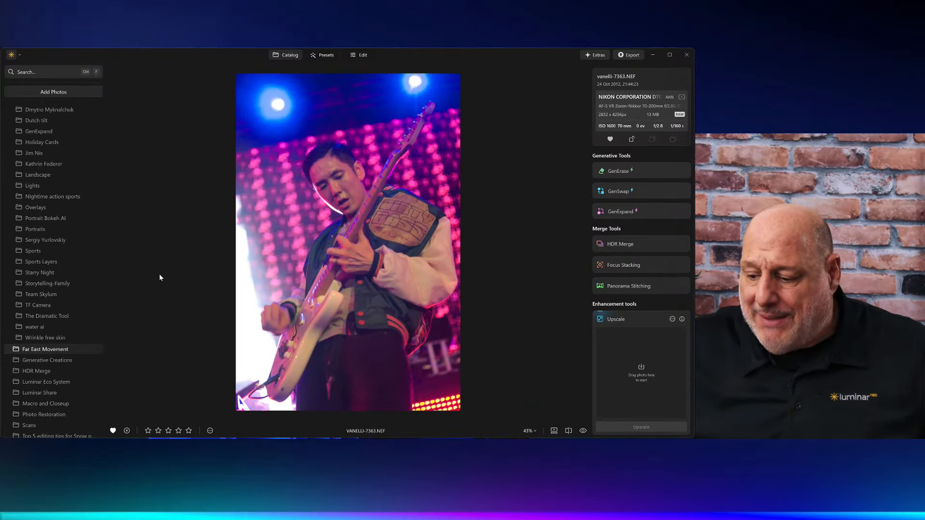